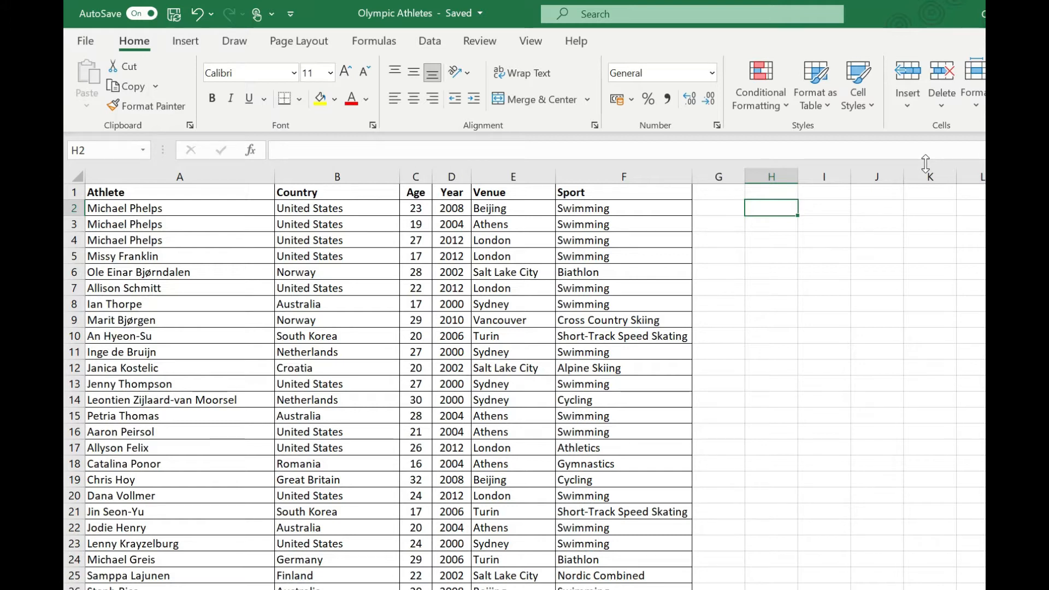
Step: Enter =UNIQUE(F2:F8614) in cell H2 to list the distinct sports
text(=)
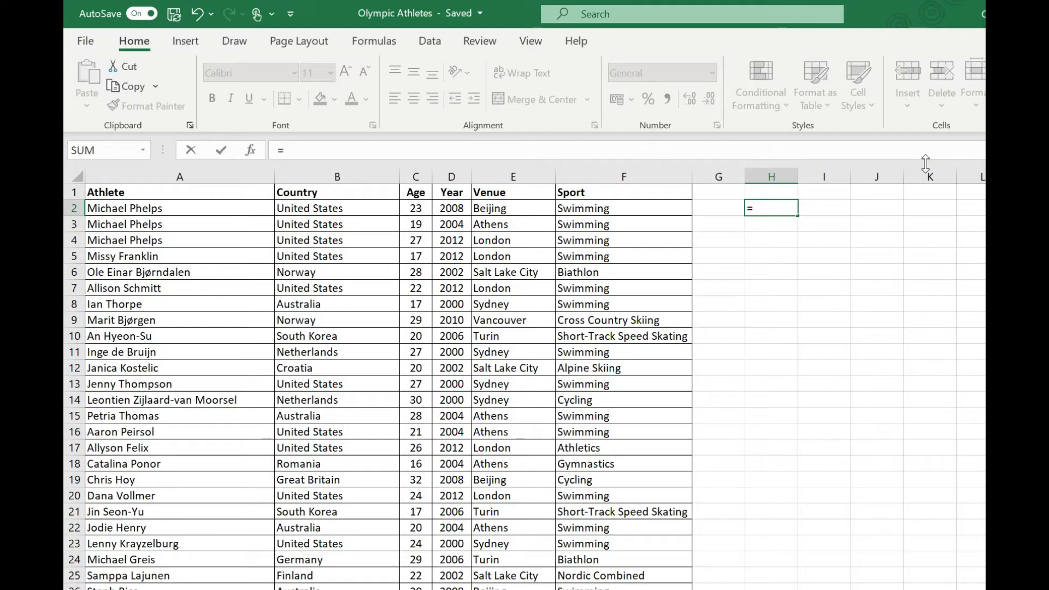
text(UNIQU)
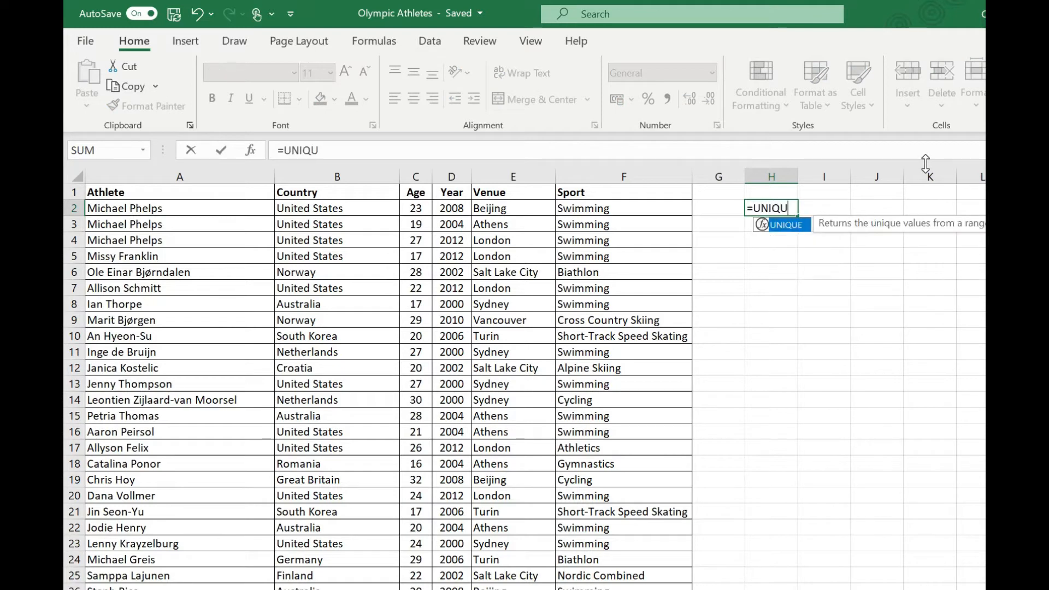
text(E()
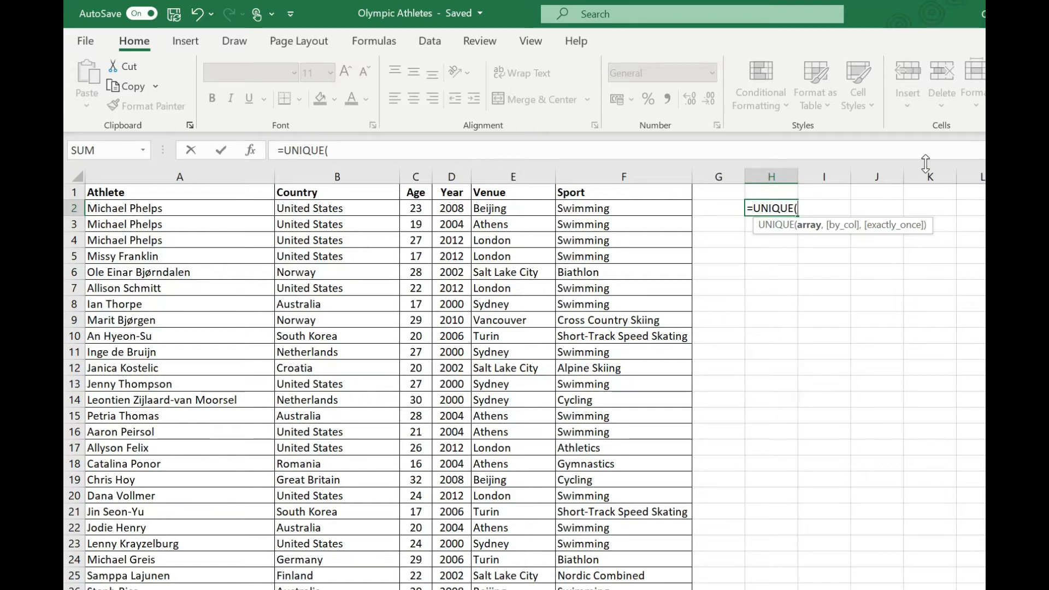
click(658, 209)
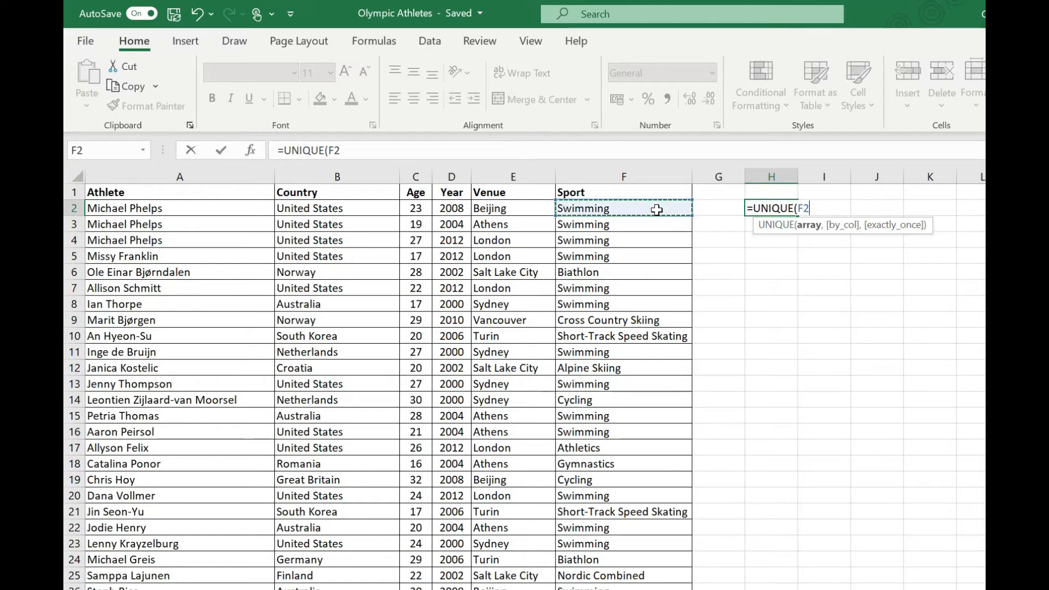
key(ctrl+shift+Down)
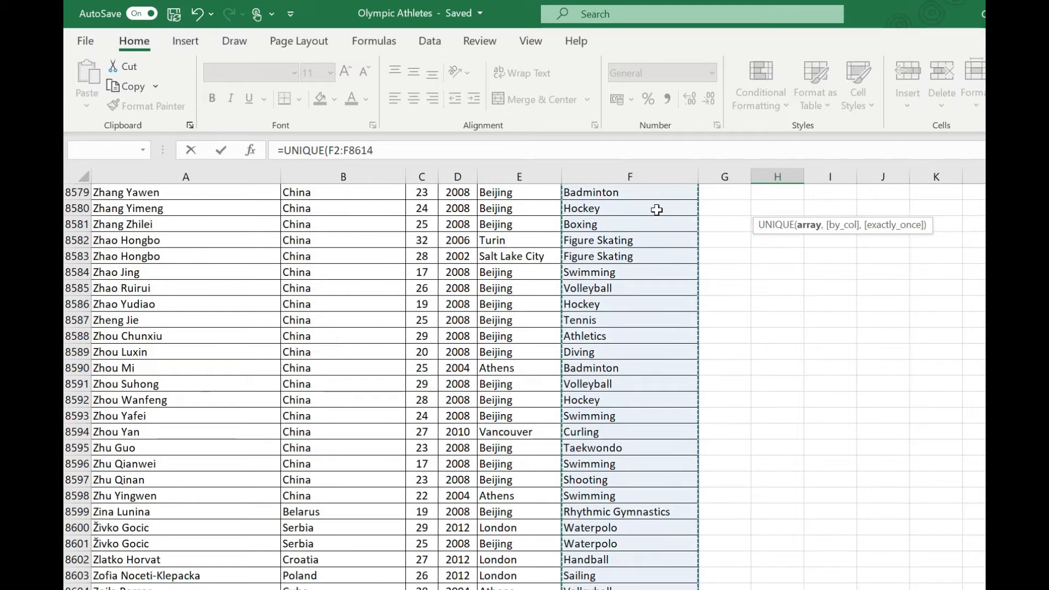
key(Return)
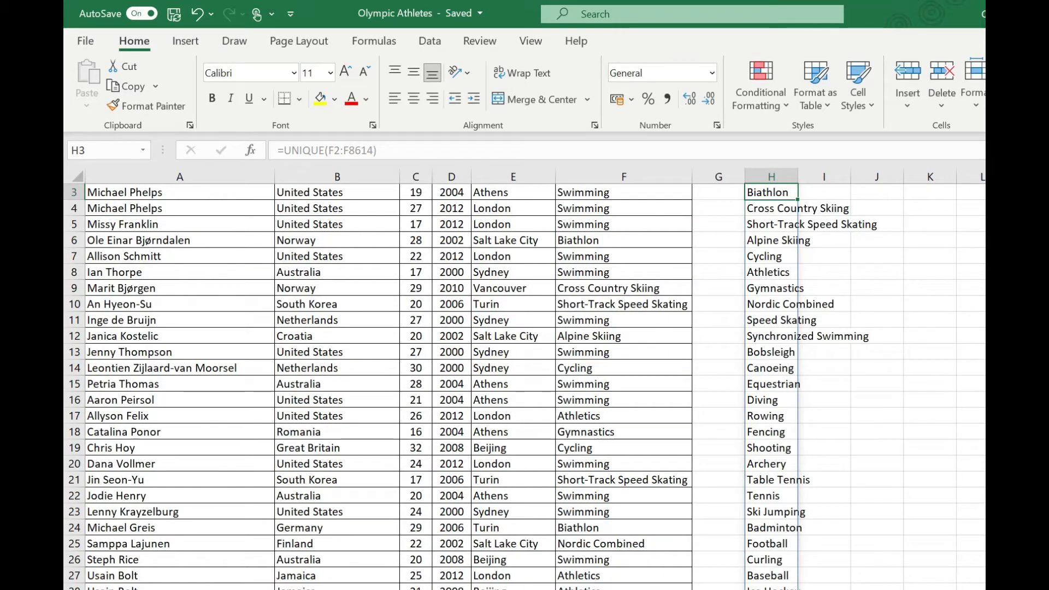
scroll(874, 273, up, 1)
Step: Wrap the formula in H2 in SORT so it reads =SORT(UNIQUE(F2:F8614))
click(783, 207)
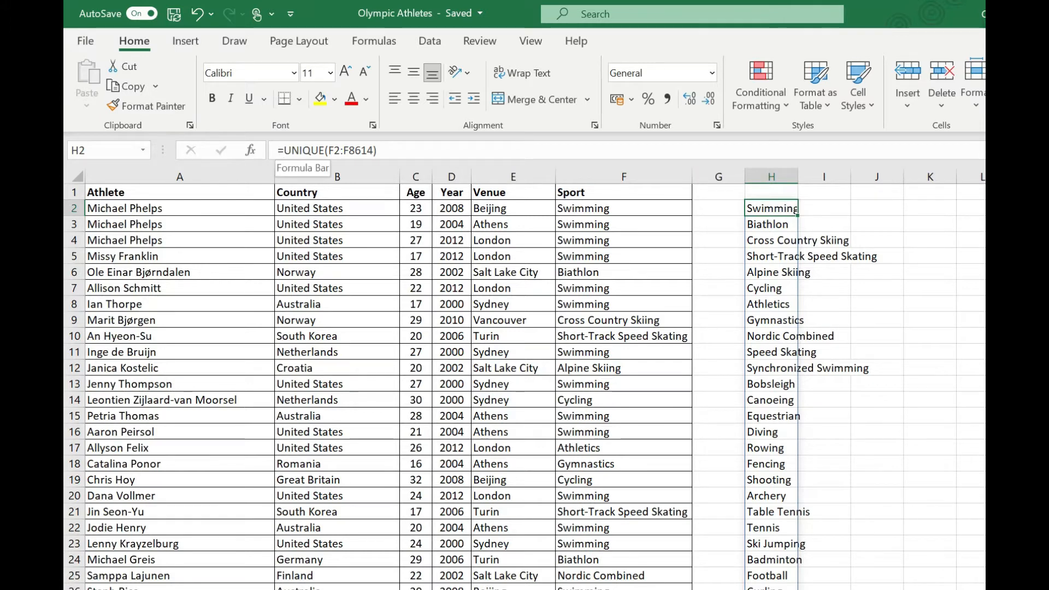
click(284, 150)
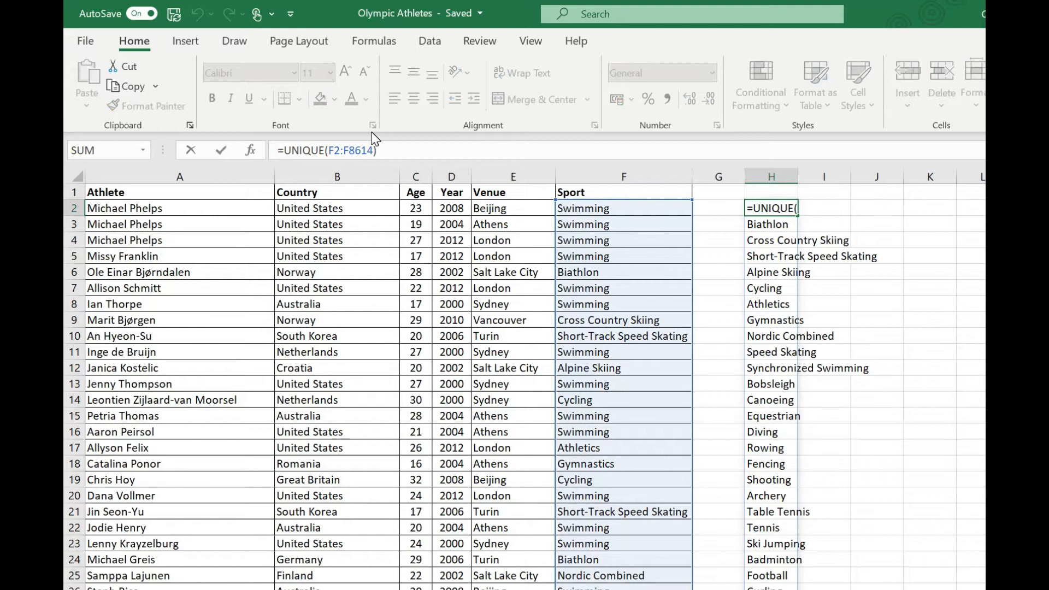
text(SORT)
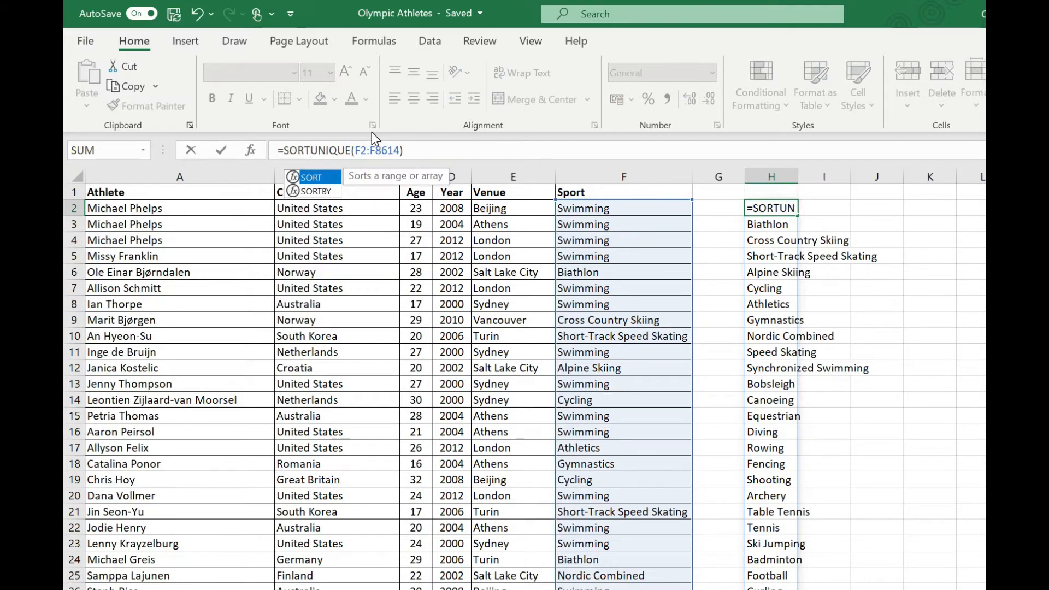
text(()
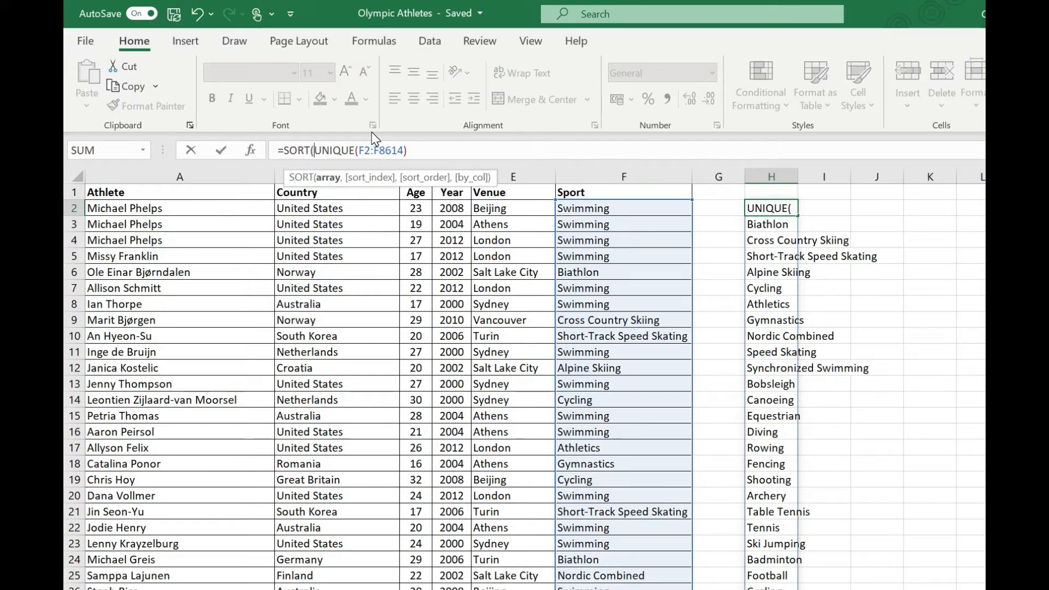
click(416, 150)
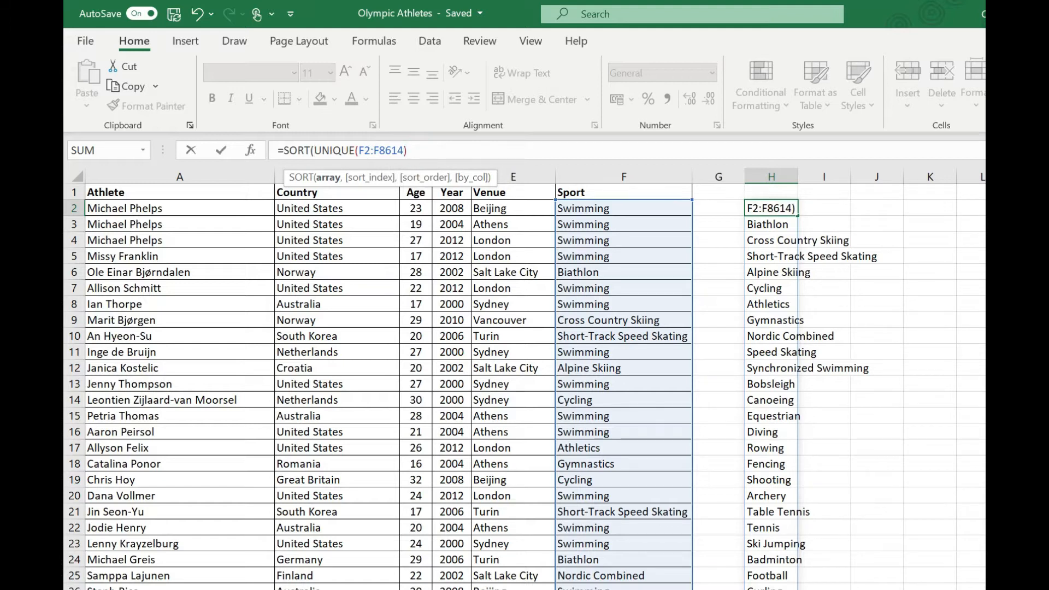
text())
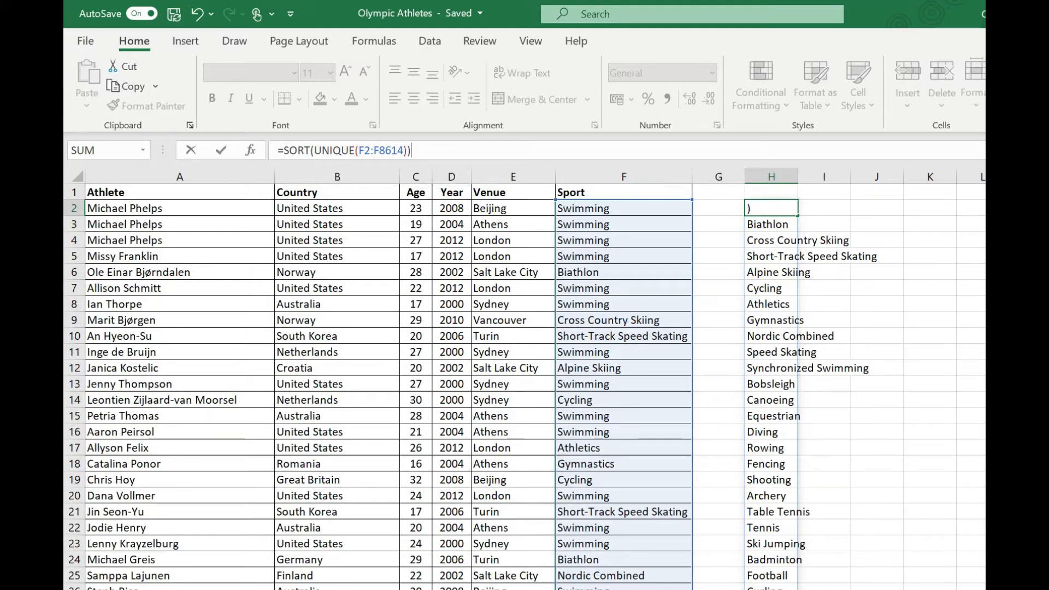
key(Return)
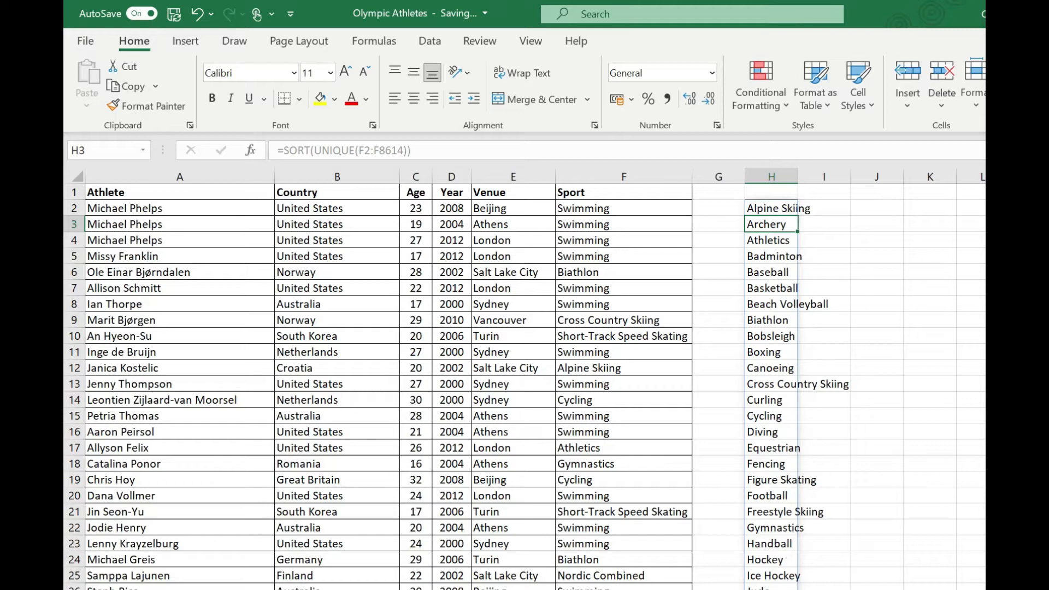
Step: Clear H2 and enter =UNIQUE(A2:A8614,,TRUE) there to list only athletes that appear exactly once
key(Up)
key(Delete)
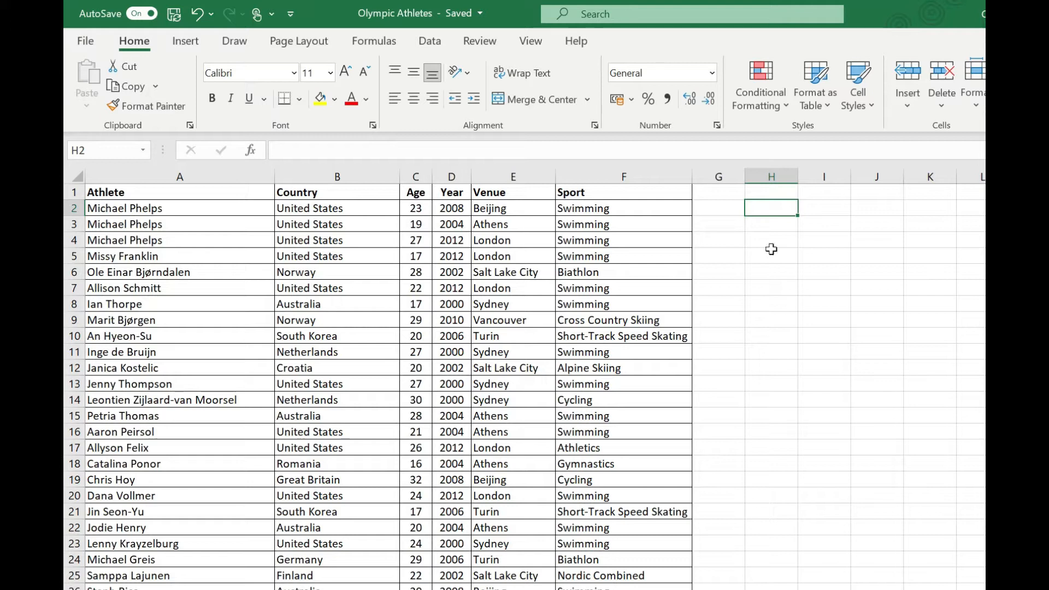
text(=UN)
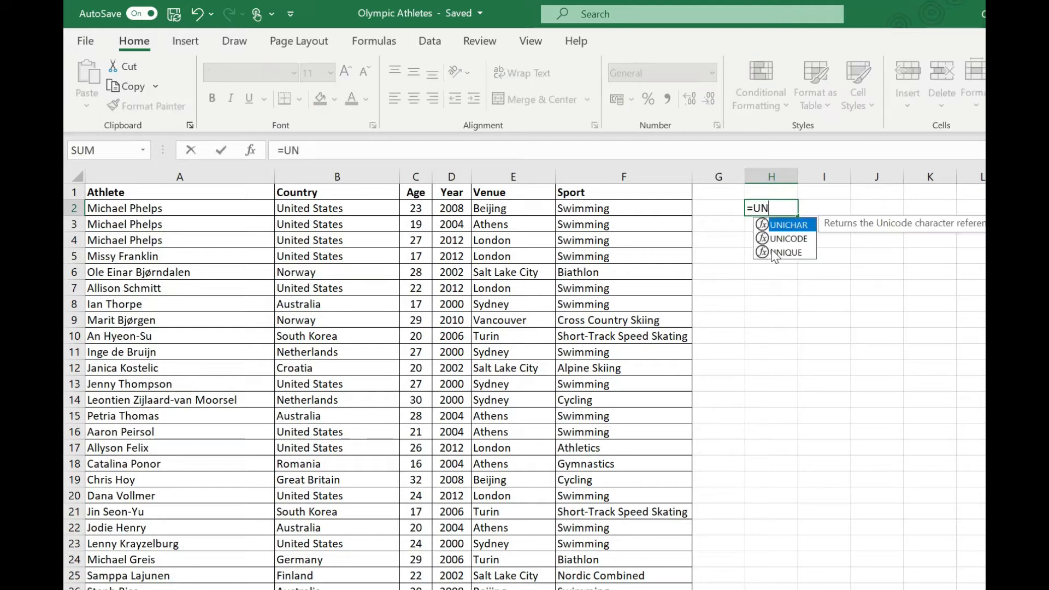
text(IQUE()
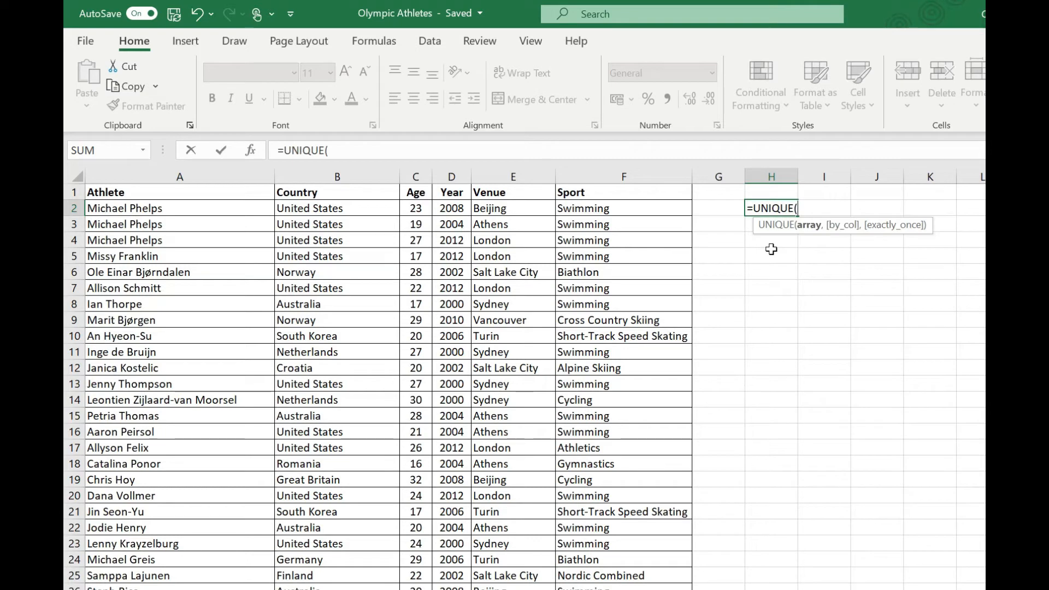
click(140, 212)
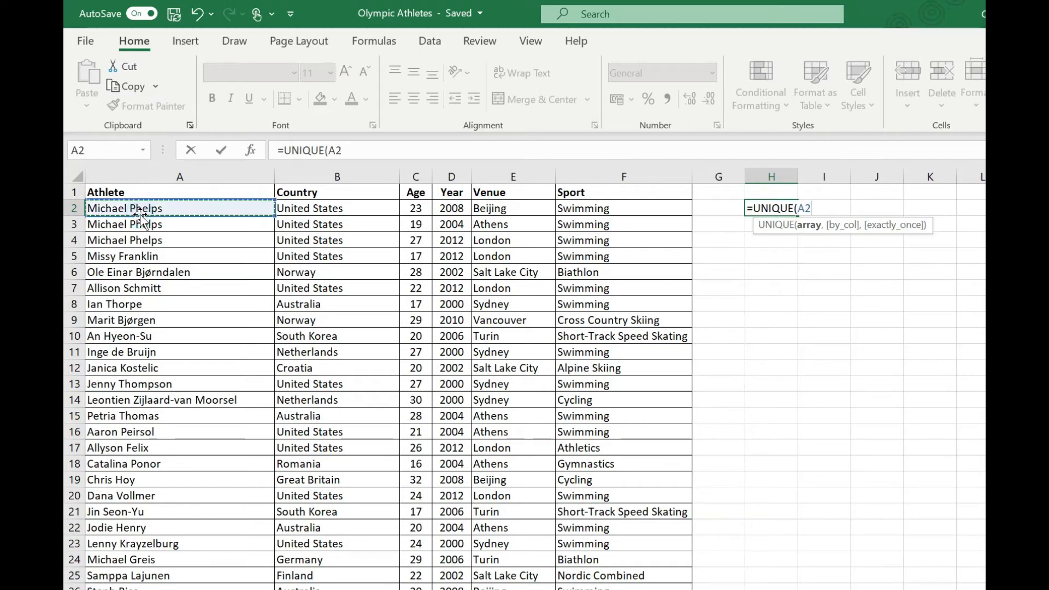
key(ctrl+shift+Down)
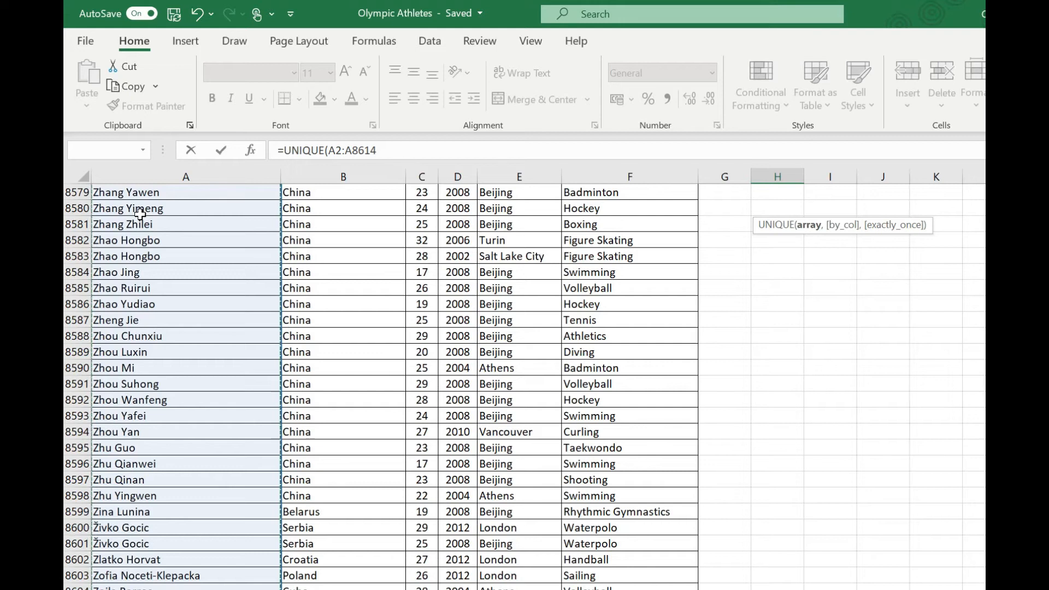
text(,)
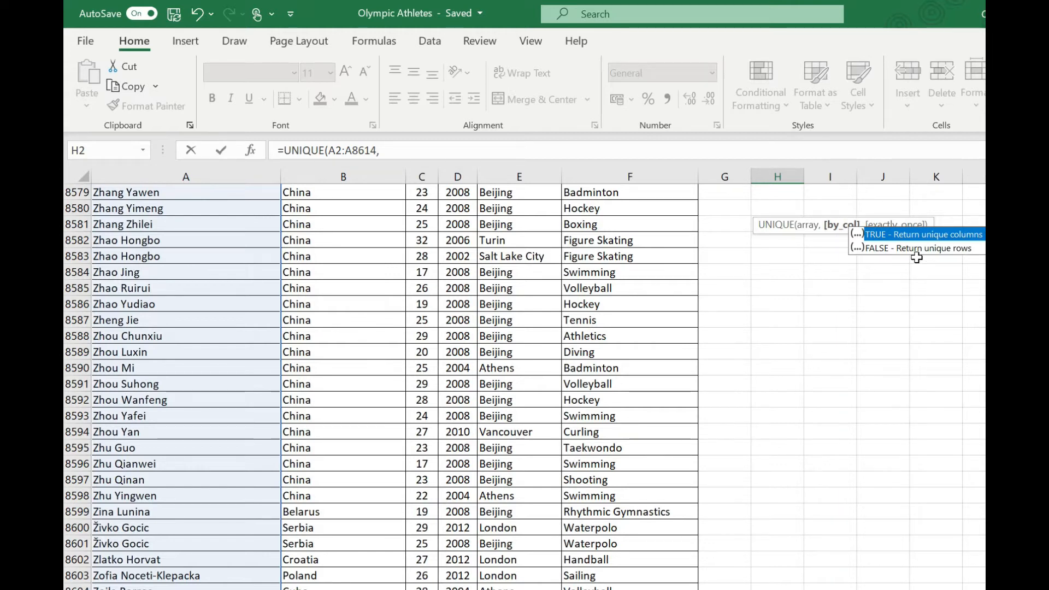
text(,)
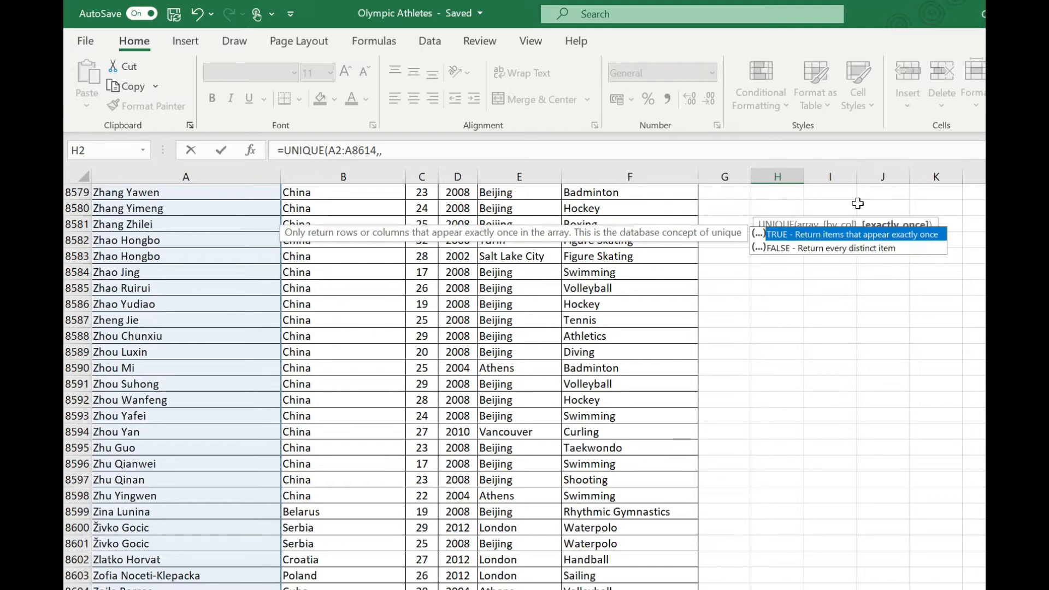
text(TRUE))
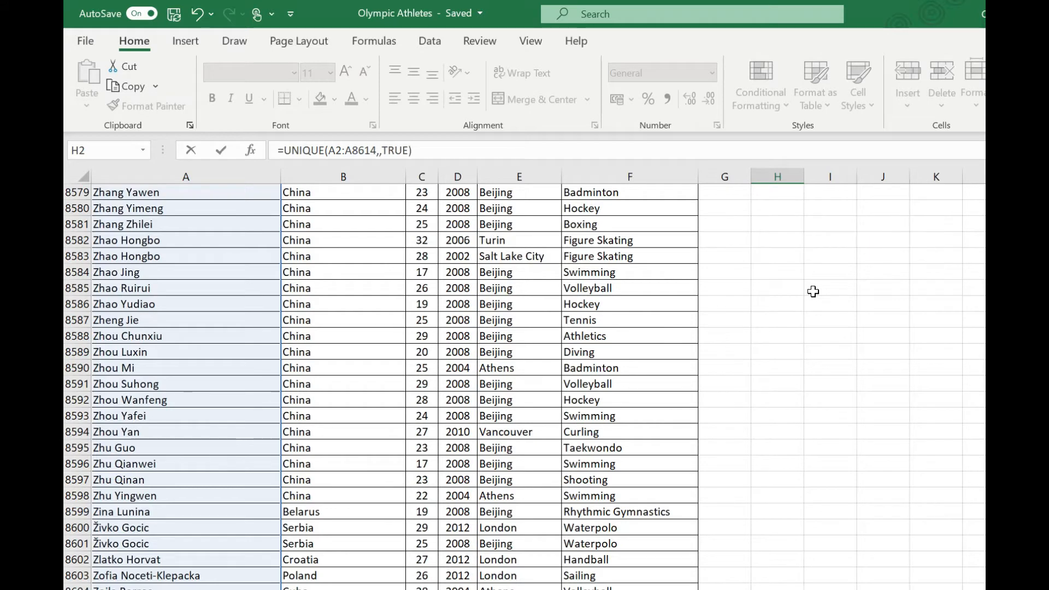
key(Return)
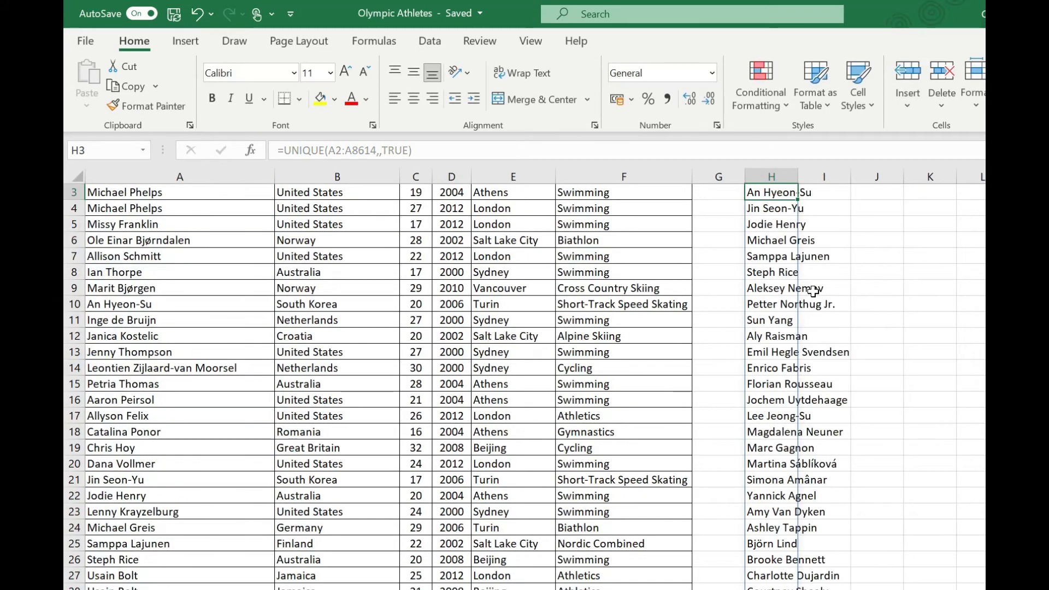
Step: Look through the spilled athlete list in column H, and undo the formula entry in H2
scroll(813, 291, up, 1)
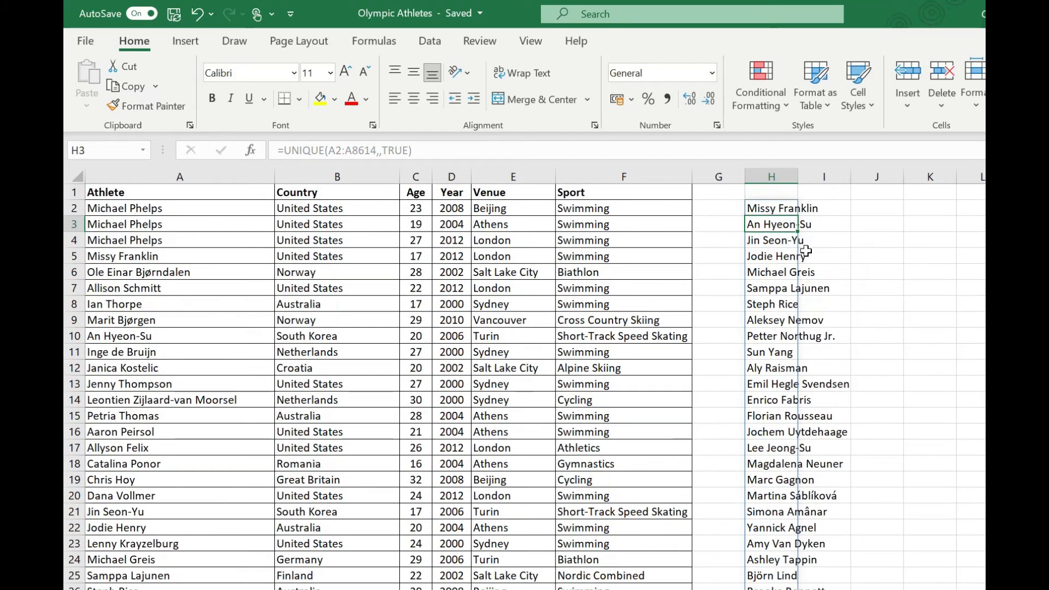
scroll(803, 257, down, 2)
scroll(802, 257, down, 20)
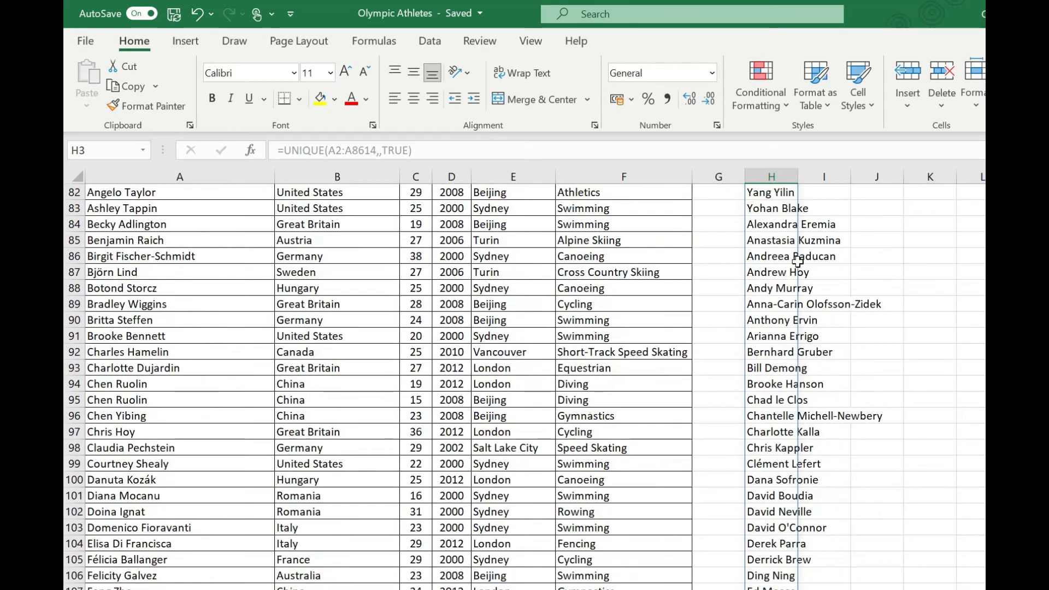
key(ctrl+z)
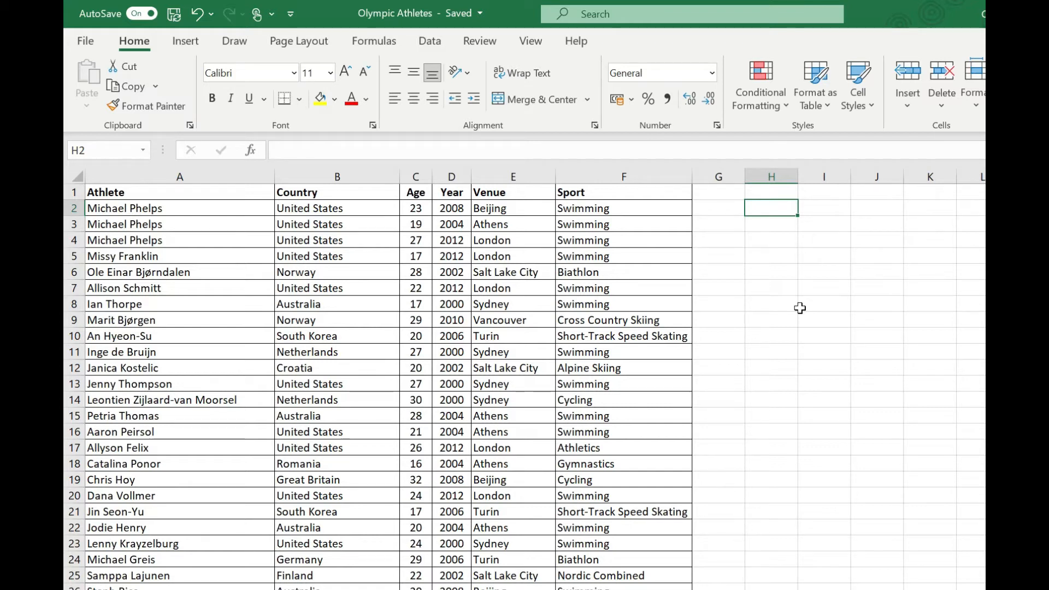
Step: Enter =UNIQUE(A2:A8614&", "&B2:B8614) in H2 to list the distinct athlete and country combinations
text(=UNIQUE)
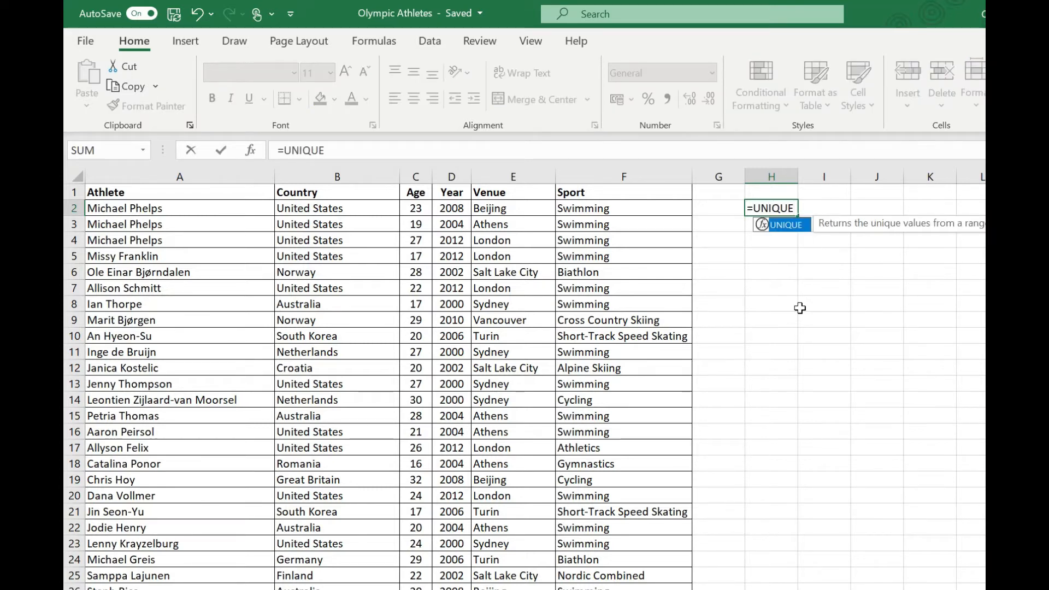
text(()
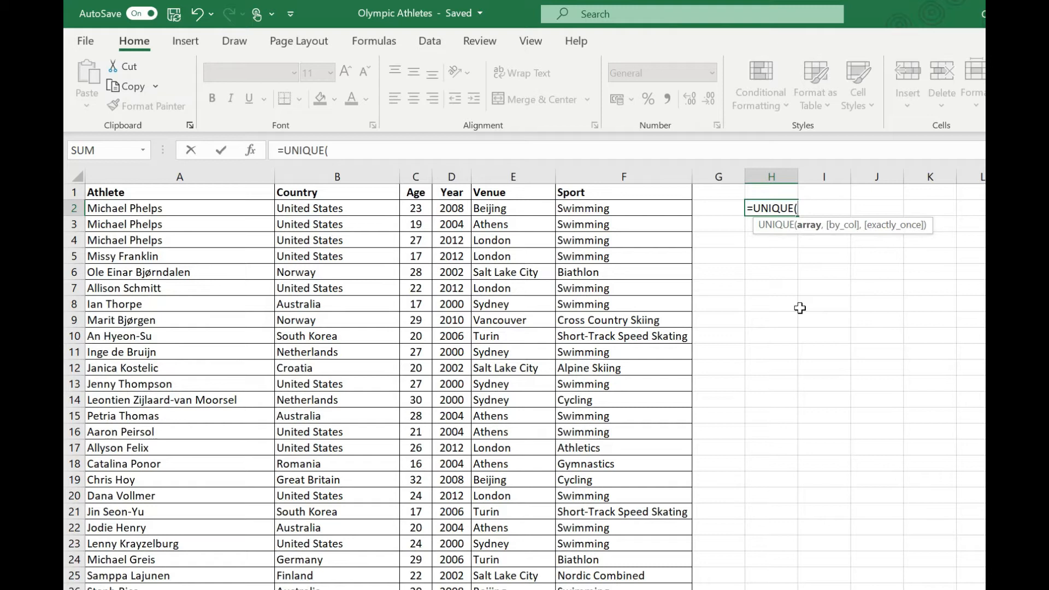
click(205, 208)
key(ctrl+shift+Down)
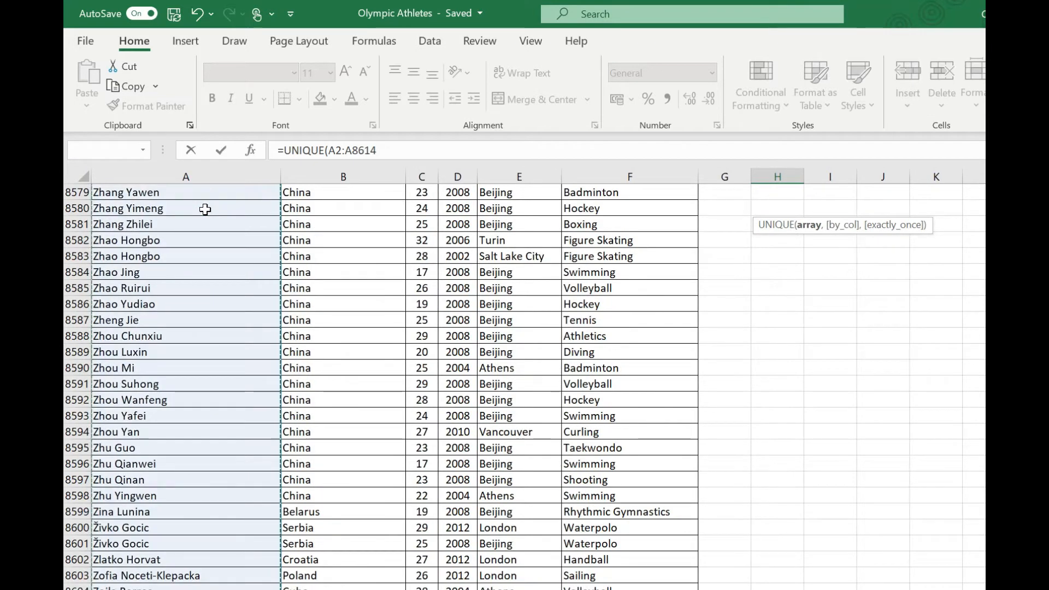
text(&")
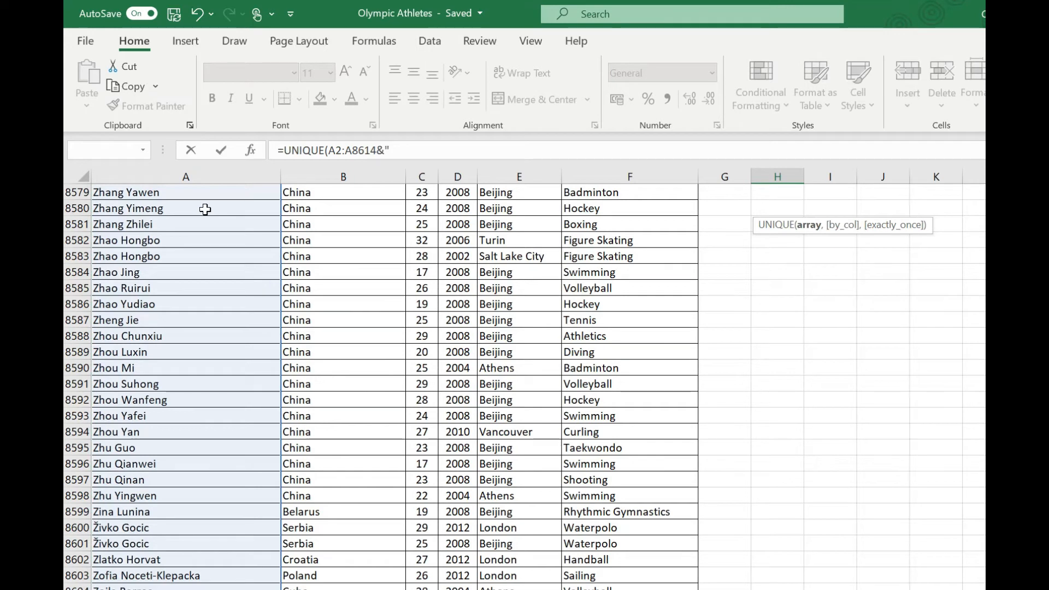
text(, ")
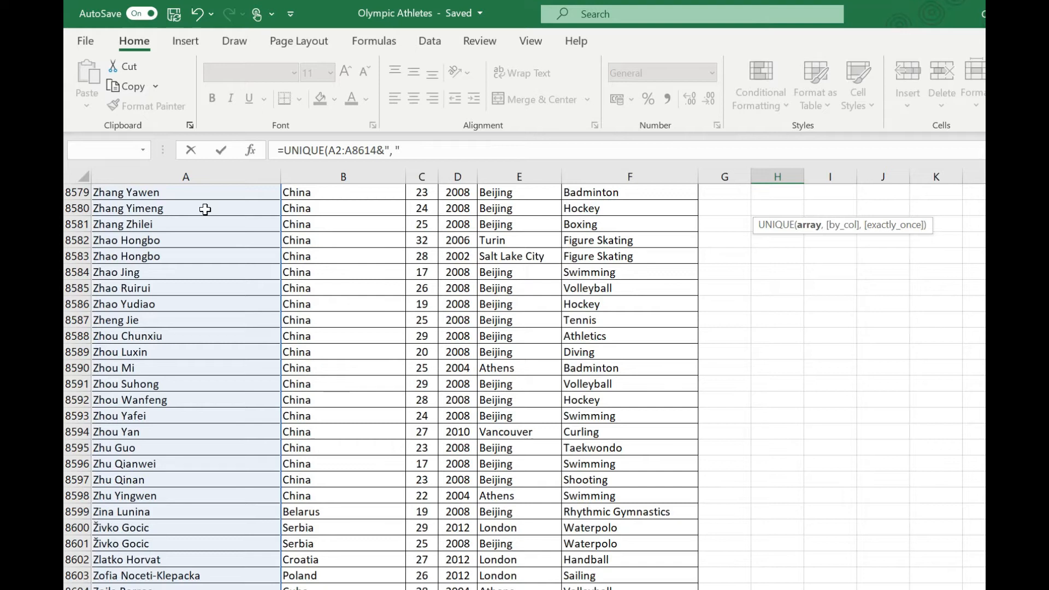
text(&)
scroll(205, 209, up, 2)
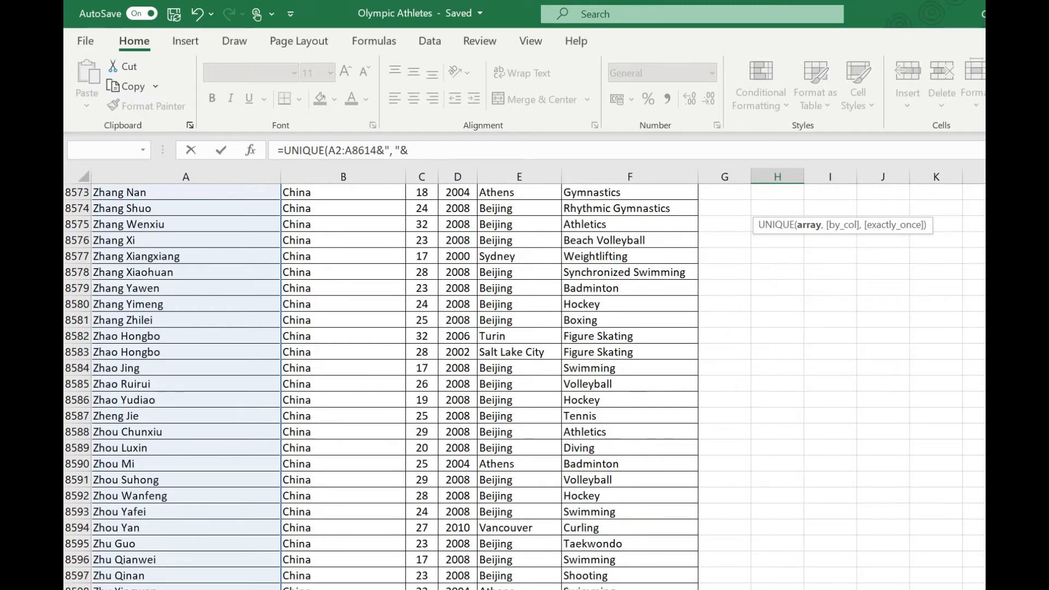
scroll(523, 382, up, 20)
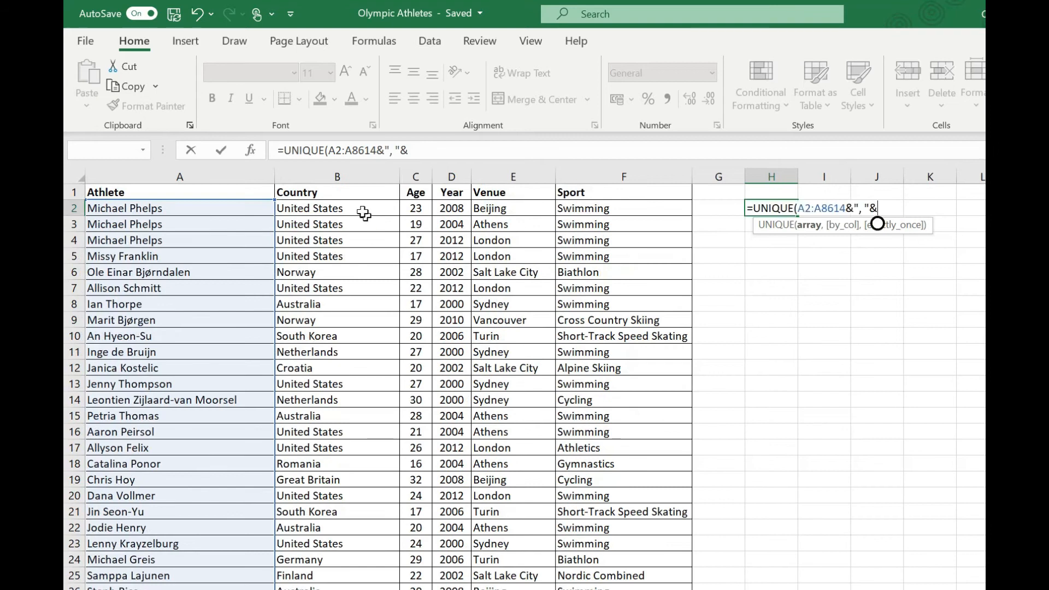
click(364, 213)
key(ctrl+shift+Down)
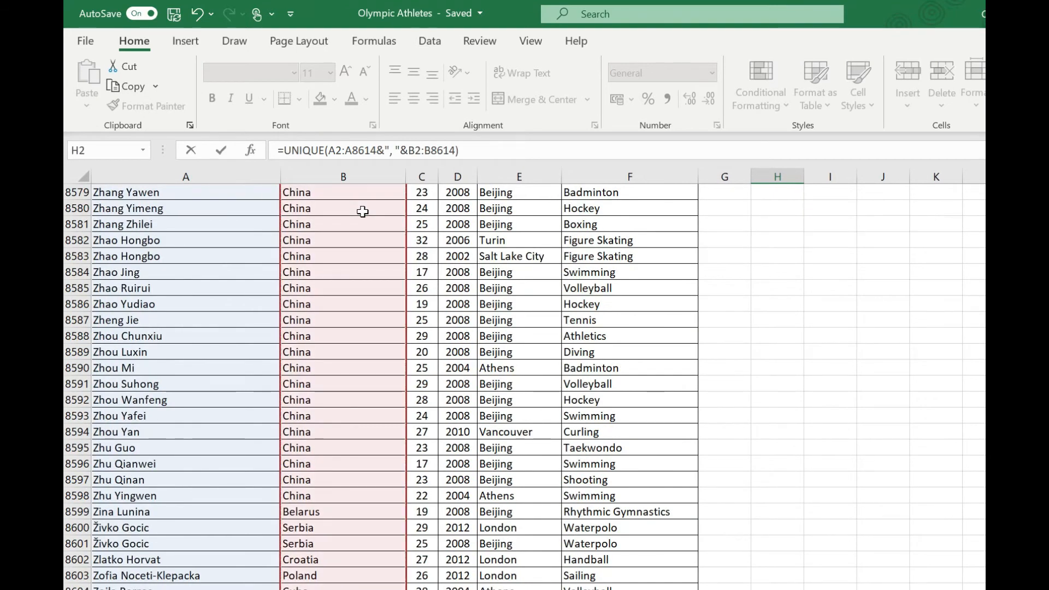
key(Return)
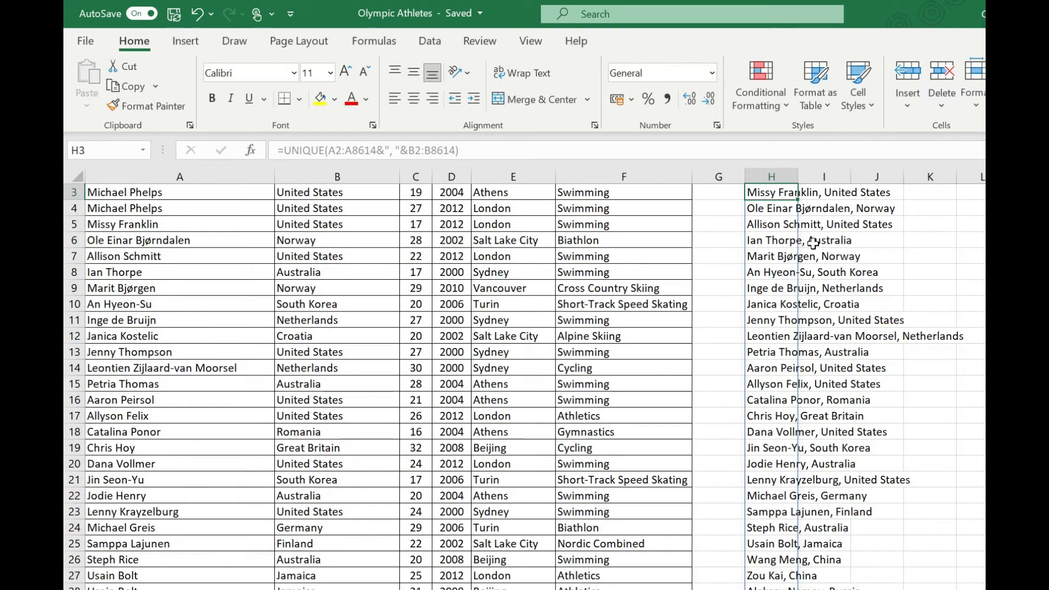
Step: Autofit the width of column H to its athlete and country list
scroll(813, 243, up, 1)
double_click(798, 176)
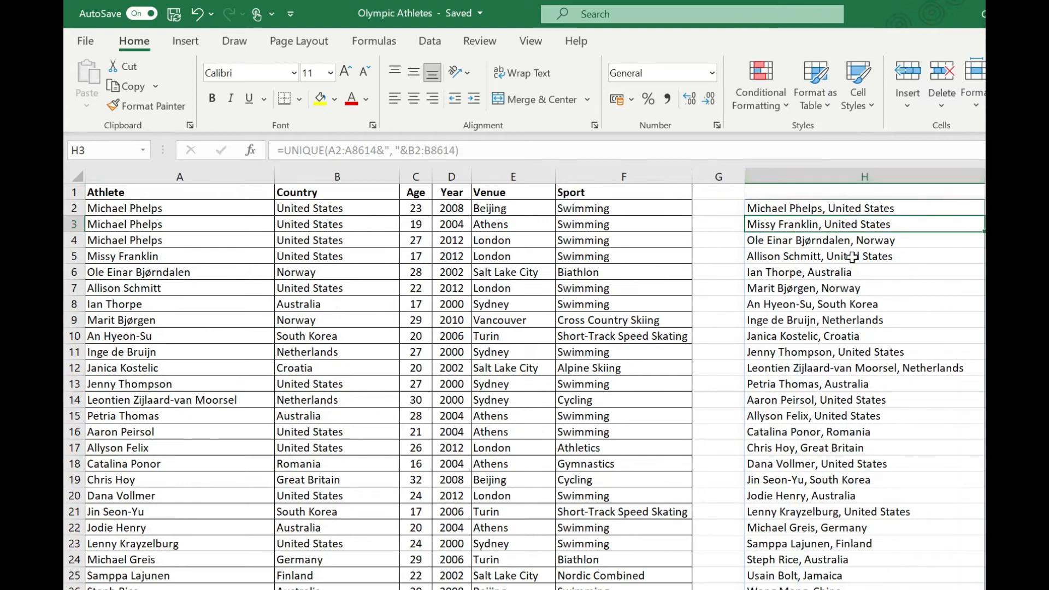
Step: Undo the width change of column H and the athlete and country formula entry in H2
key(ctrl+z)
key(ctrl+z)
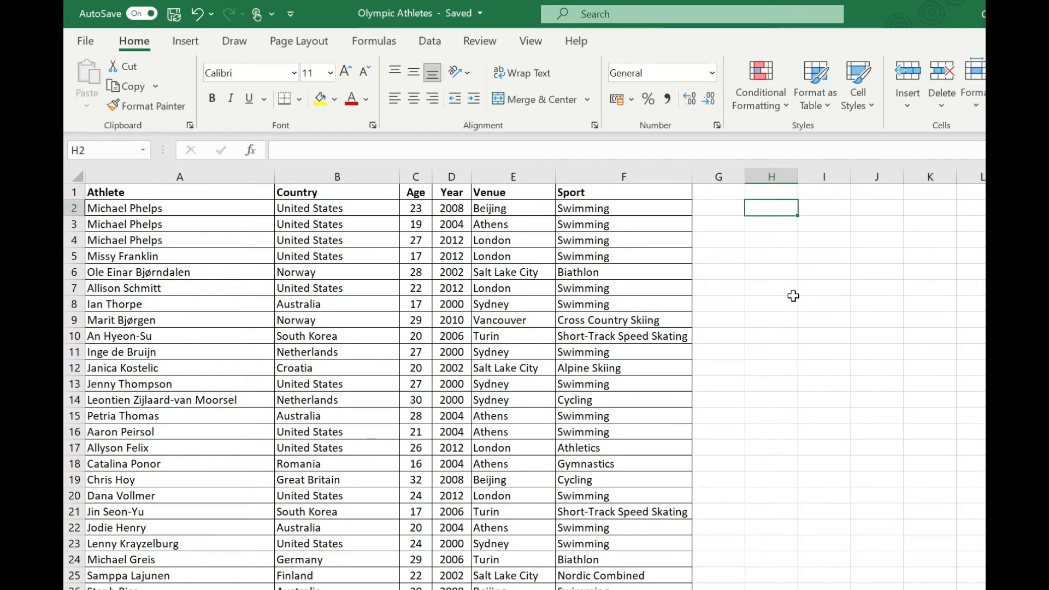
Step: Enter =SORT(UNIQUE(E2:F8614)) in H2 to list the distinct venue and sport combinations in sorted order, and undo the entry
text(=)
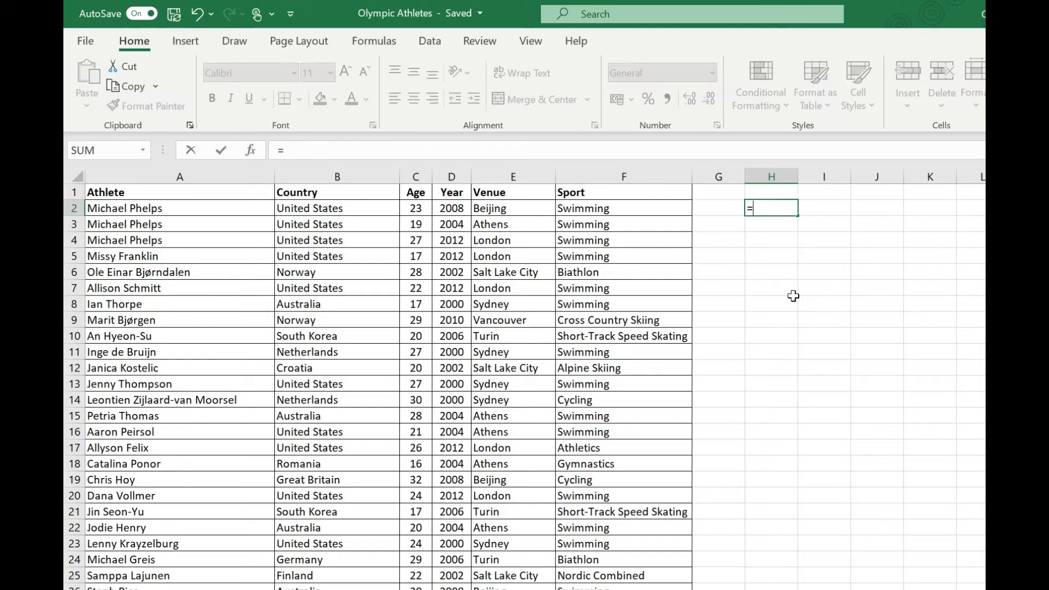
text(SORT)
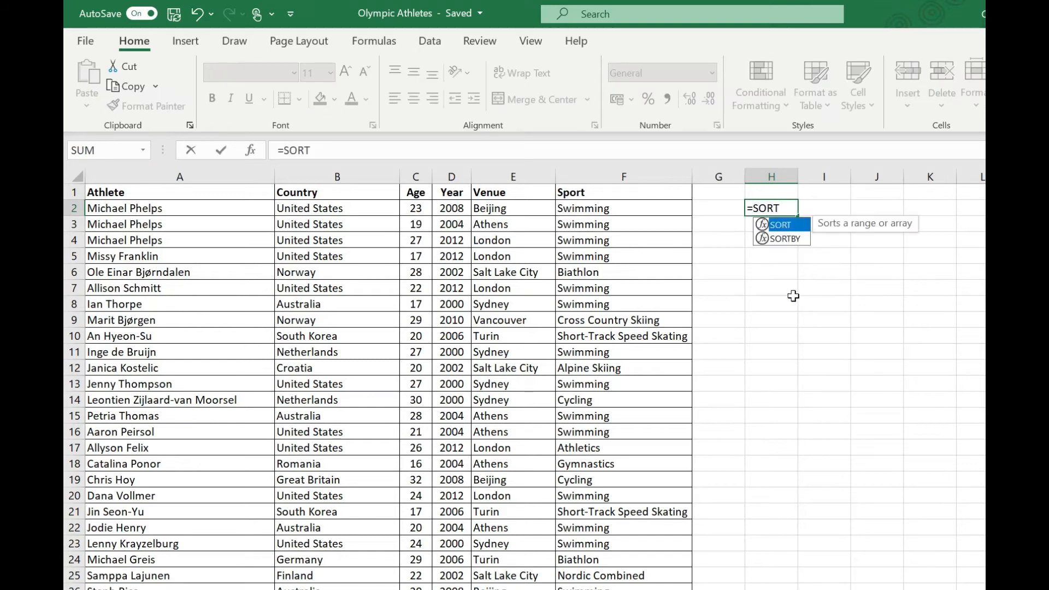
text((UNIQUE()
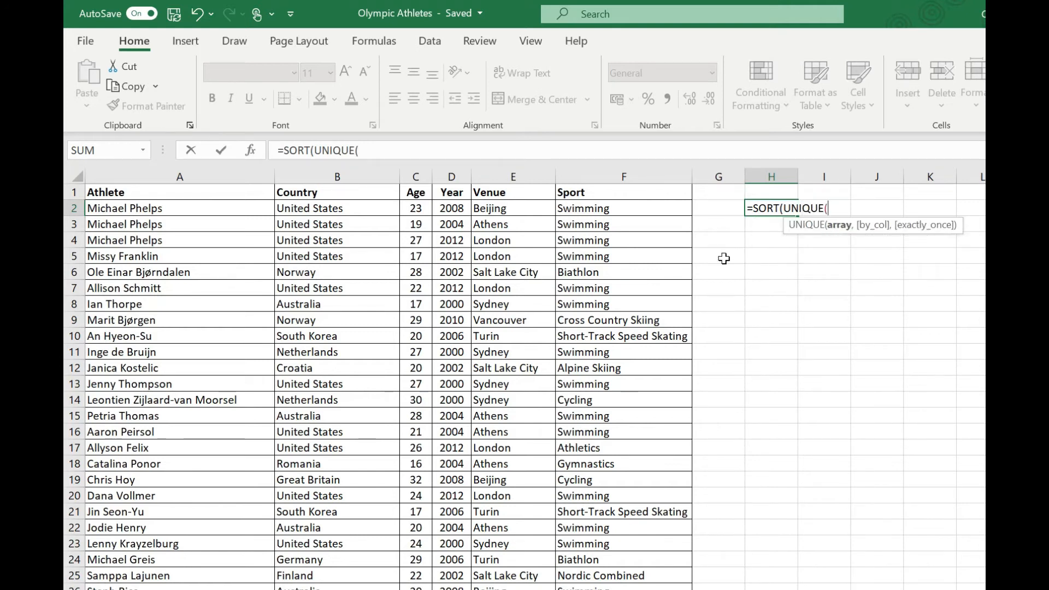
click(514, 206)
key(shift+Right)
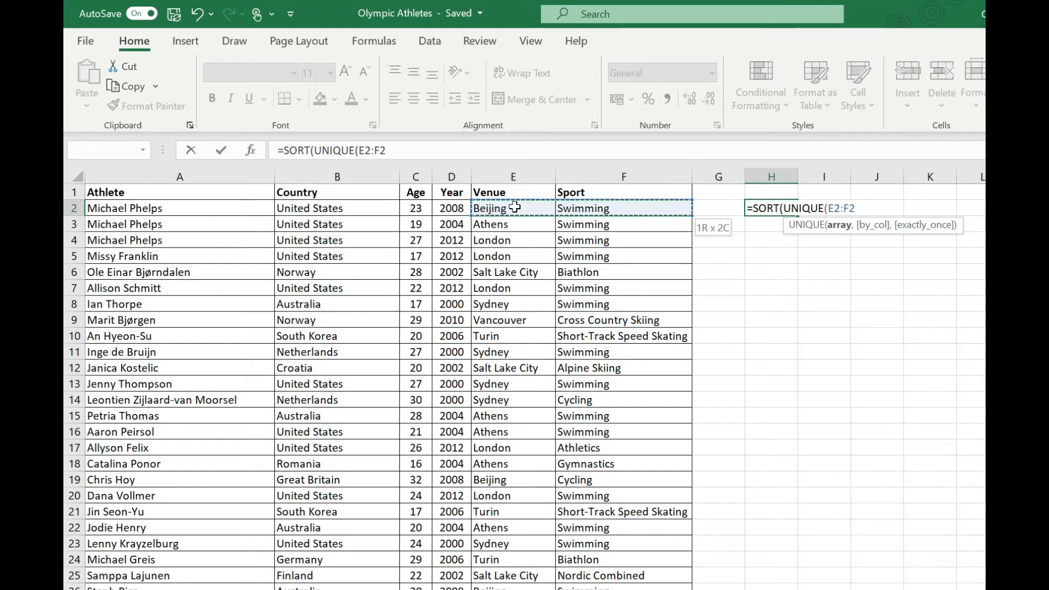
key(ctrl+shift+Down)
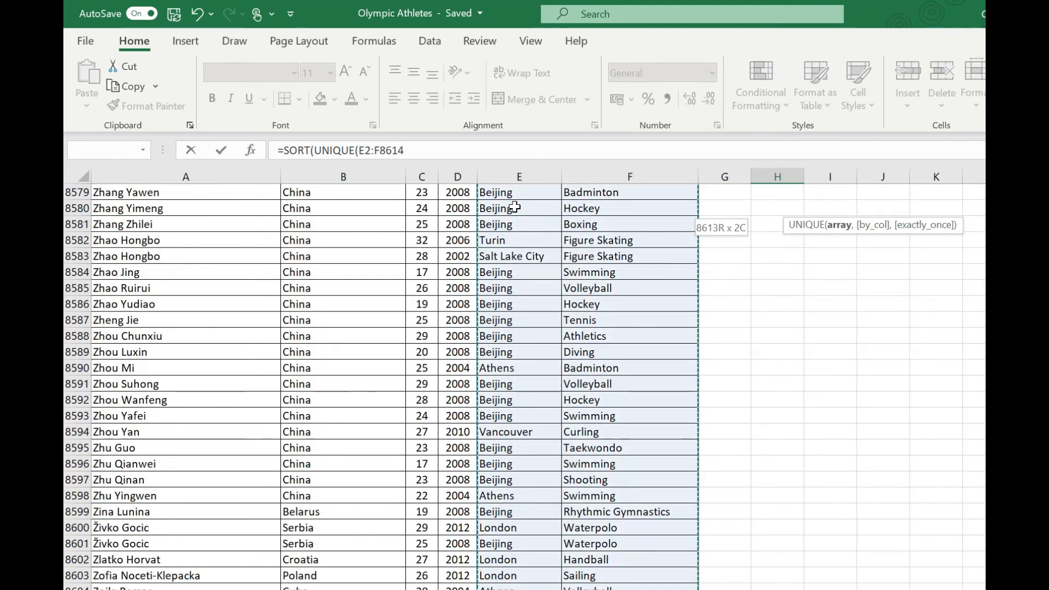
text())
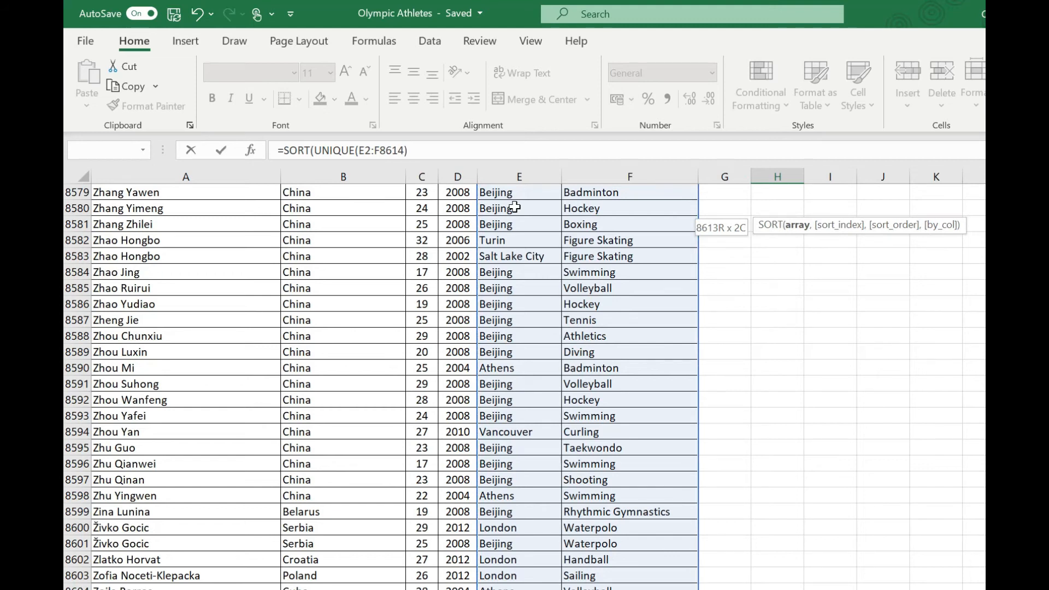
text())
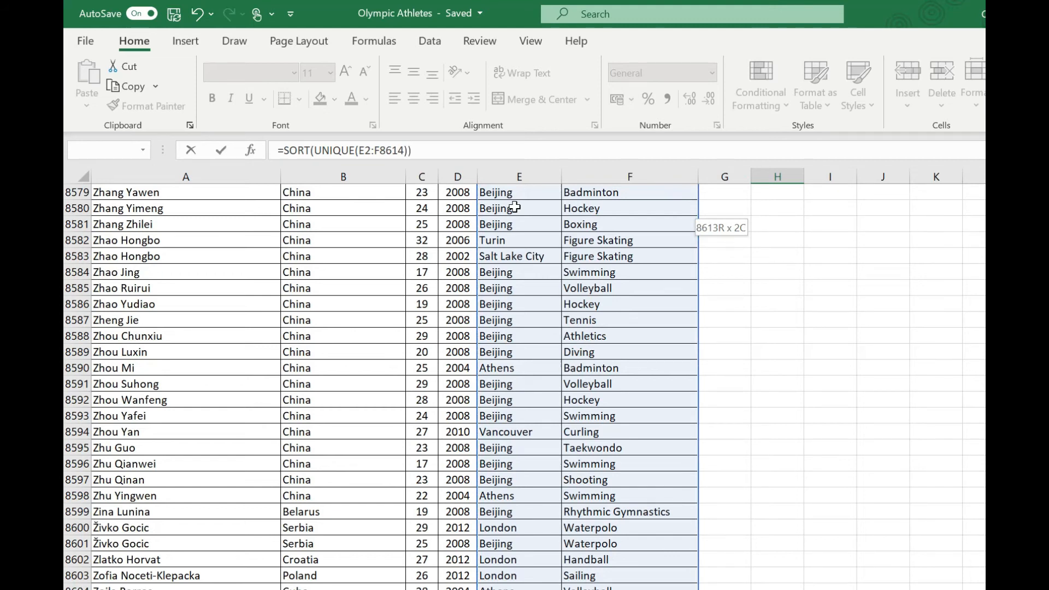
key(Return)
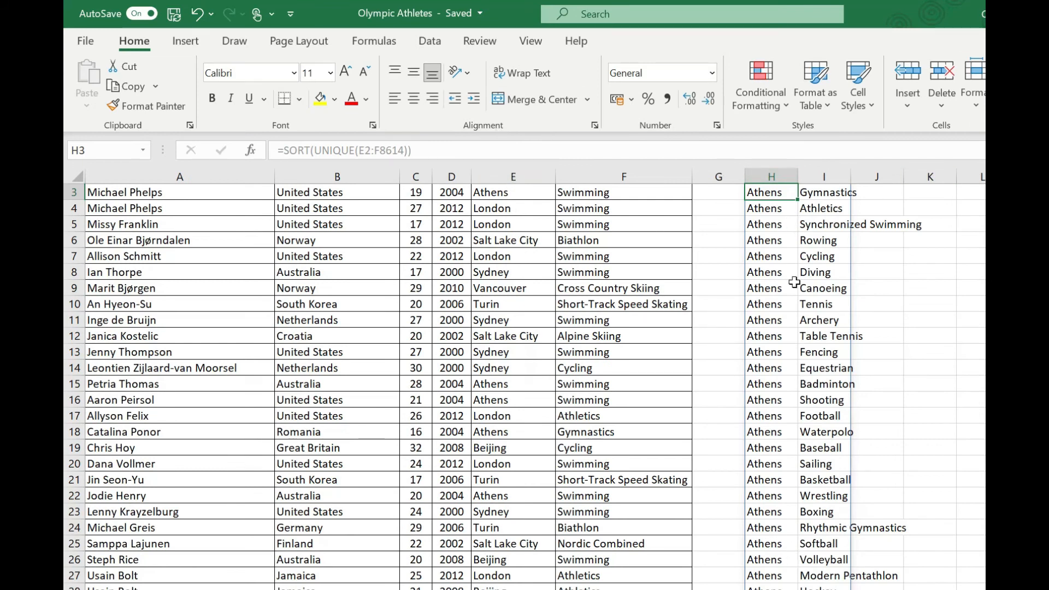
key(ctrl+z)
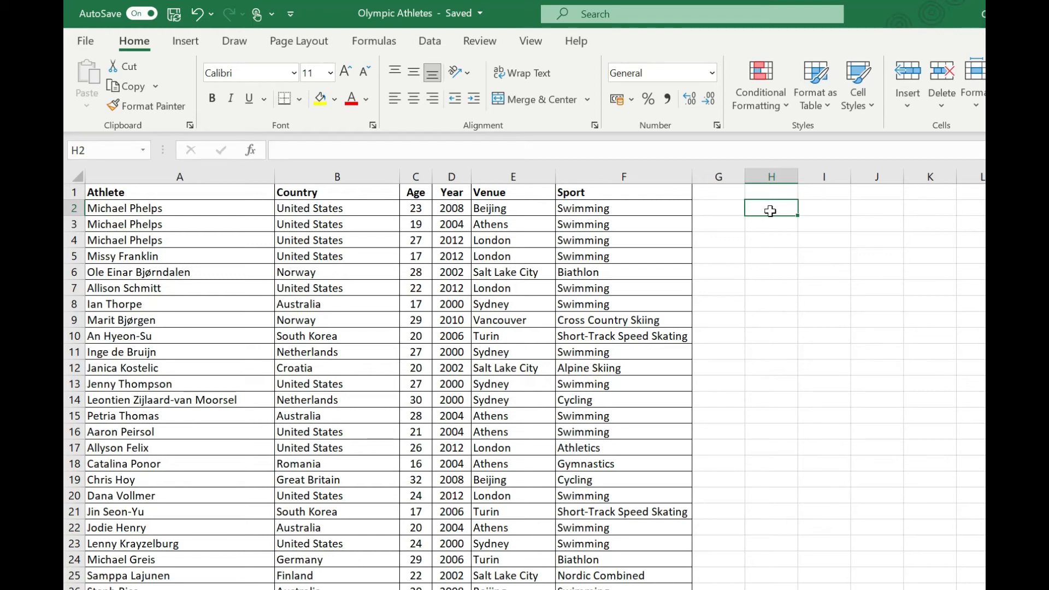
Step: Enter =UNIQUE(C2:C8614) in H2 to list the distinct athlete ages
text(=UNIQUE()
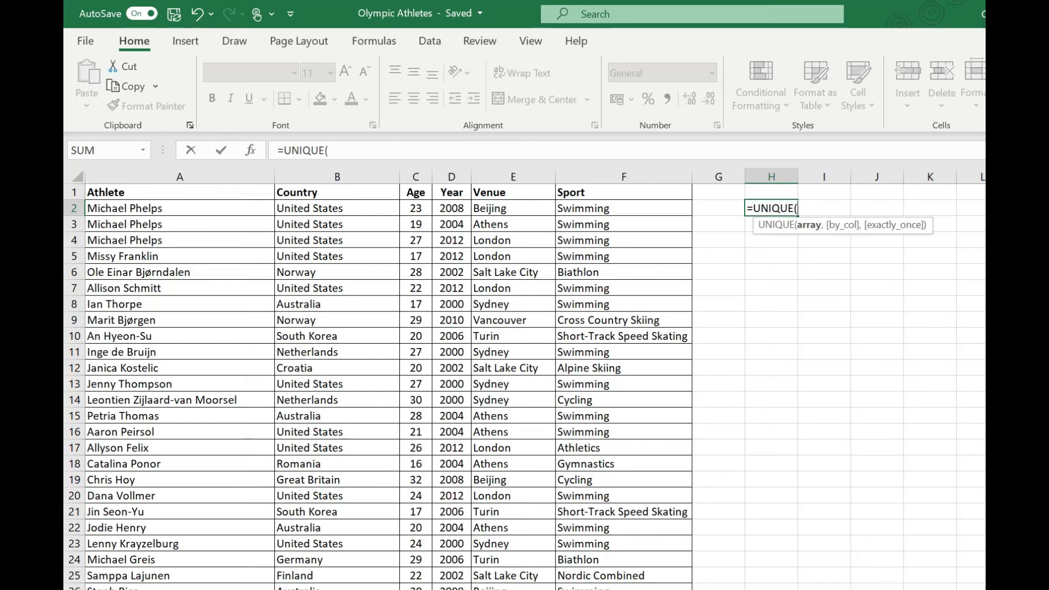
click(425, 207)
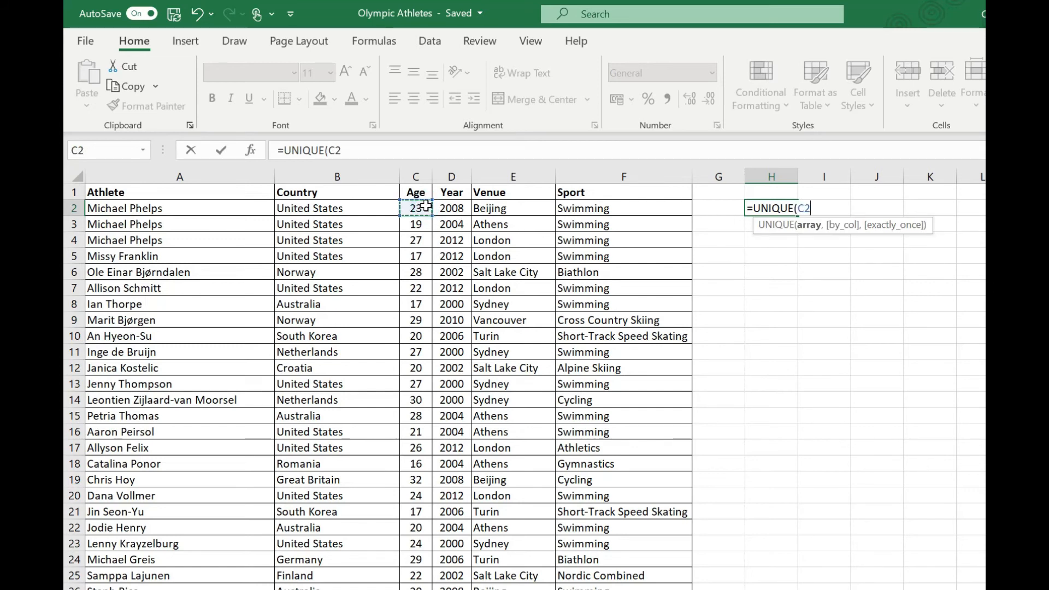
key(ctrl+shift+Down)
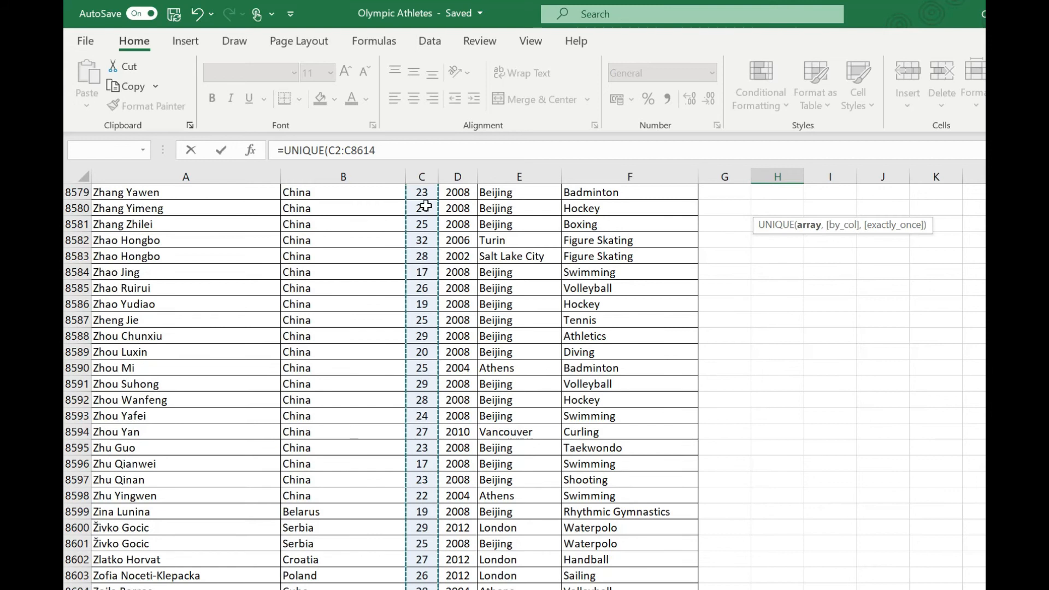
text())
key(Return)
scroll(421, 273, up, 1)
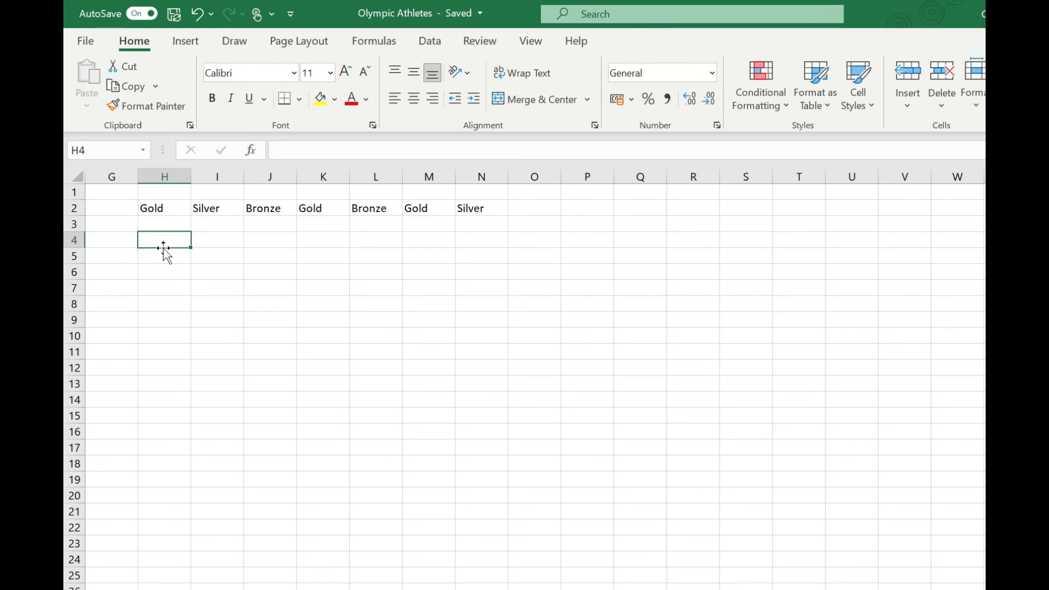
Step: Enter =UNIQUE(H2:N2,TRUE) in H4 to list the distinct medals from the horizontal range by column
text(=)
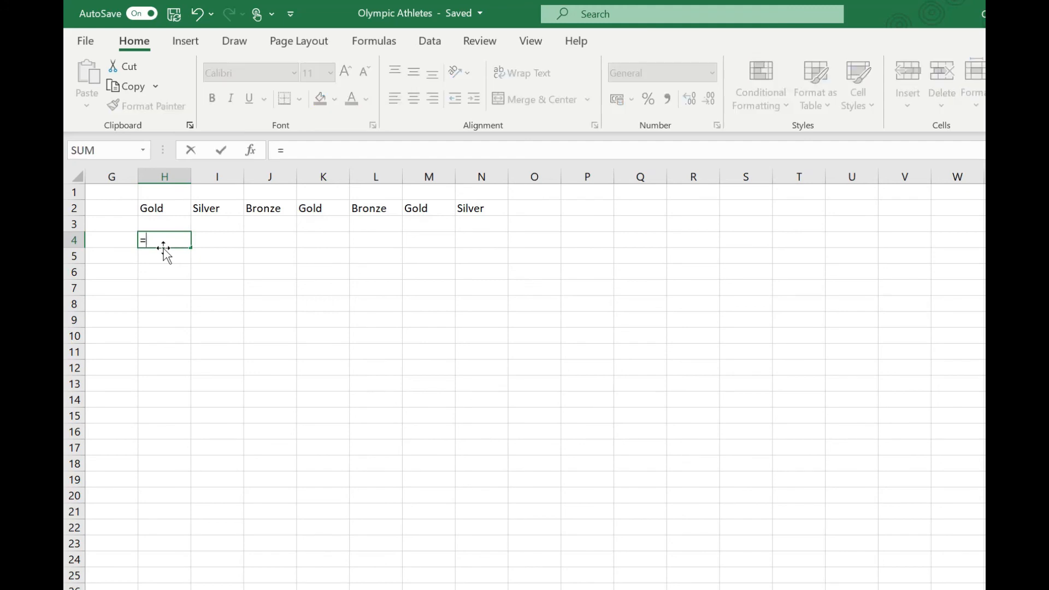
text(UNIQUE)
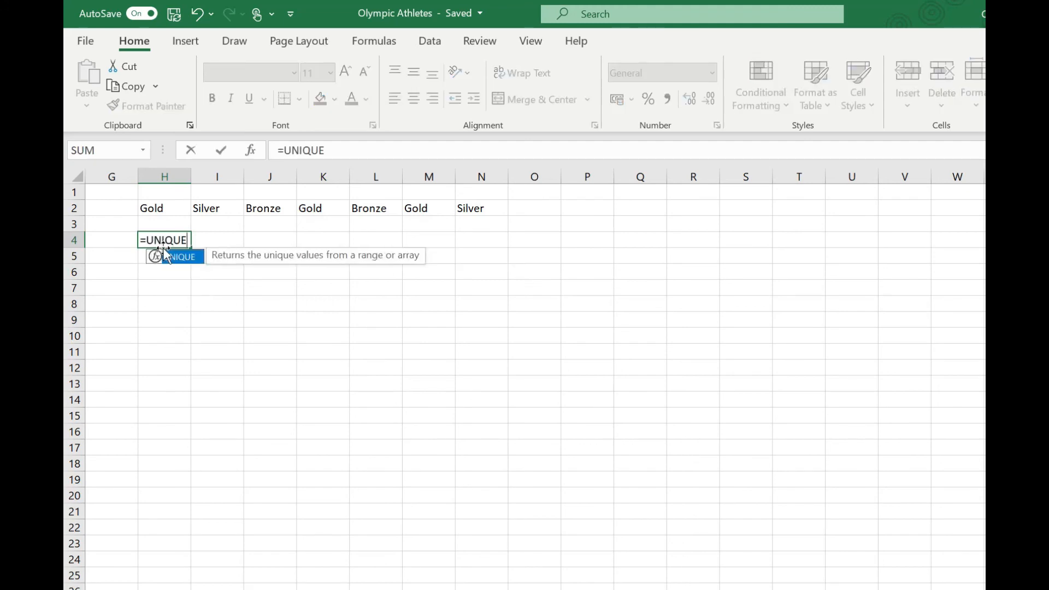
text(()
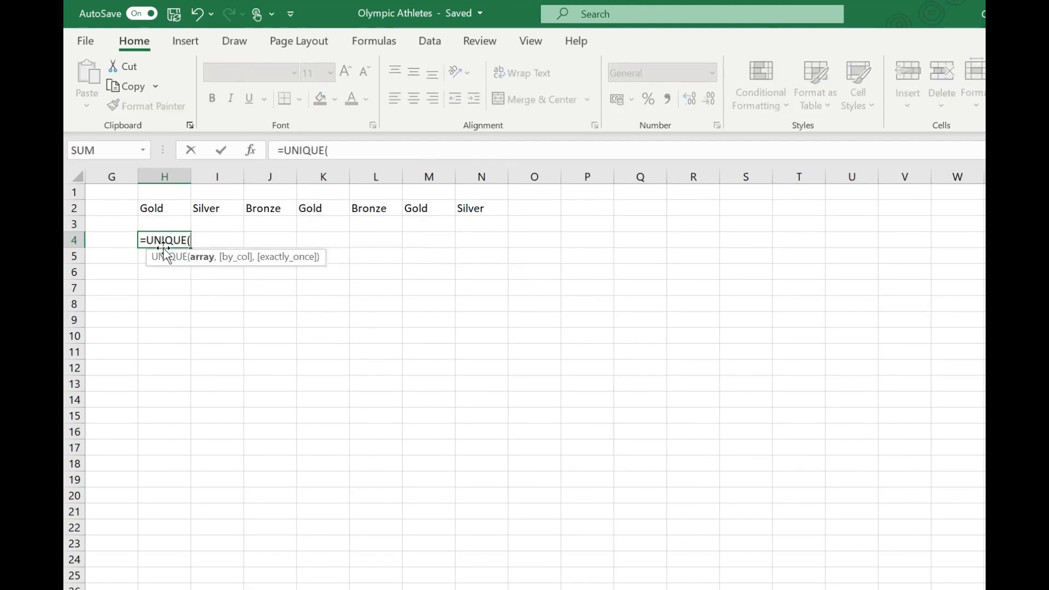
click(169, 208)
key(ctrl+shift+Right)
text(,TRUE)
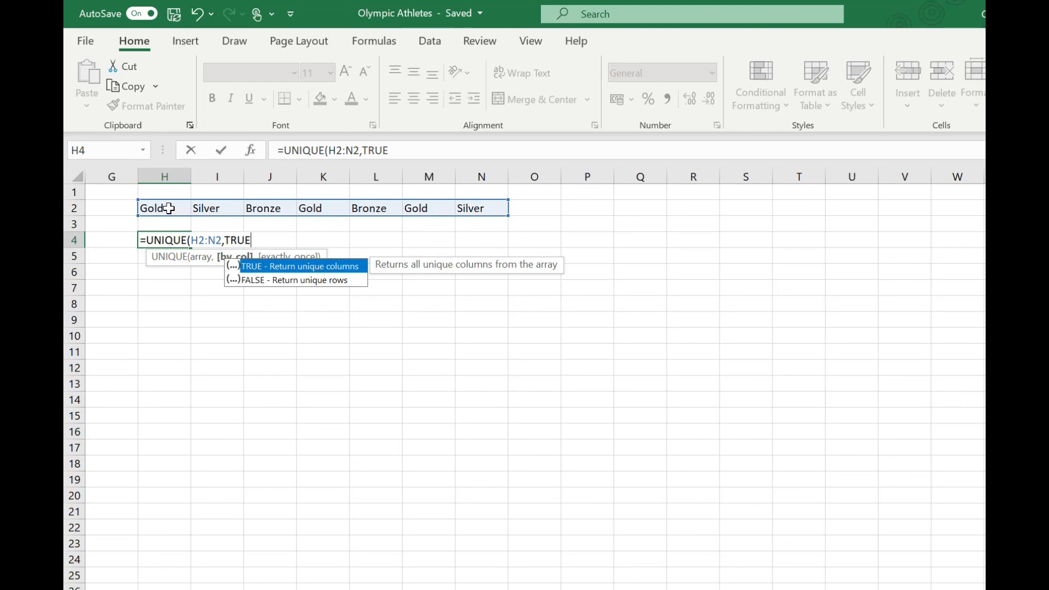
text())
key(Return)
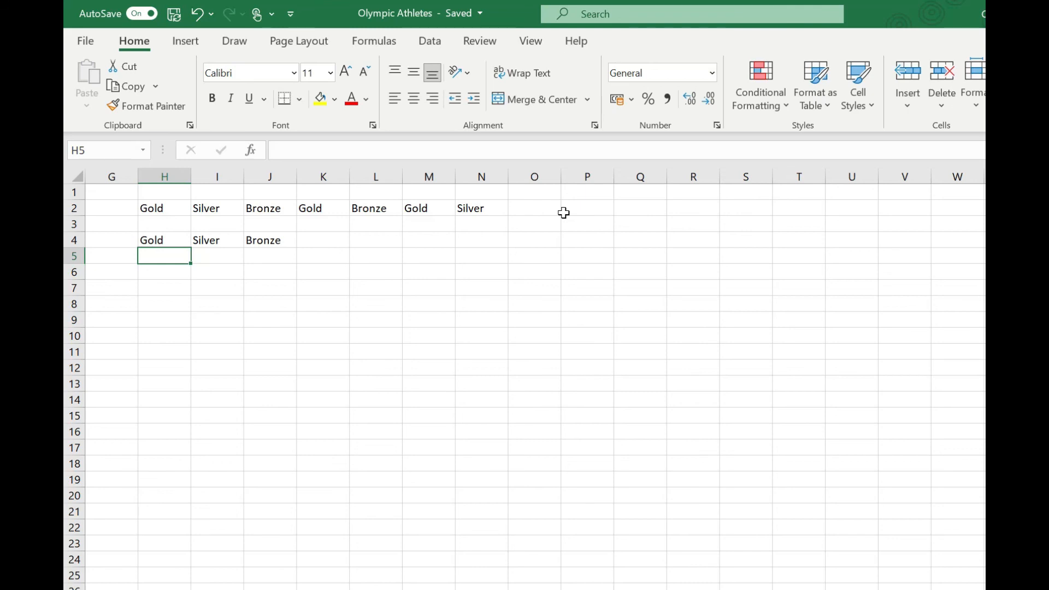
Step: Remove the TRUE by-column argument from the UNIQUE formula in H4
key(Up)
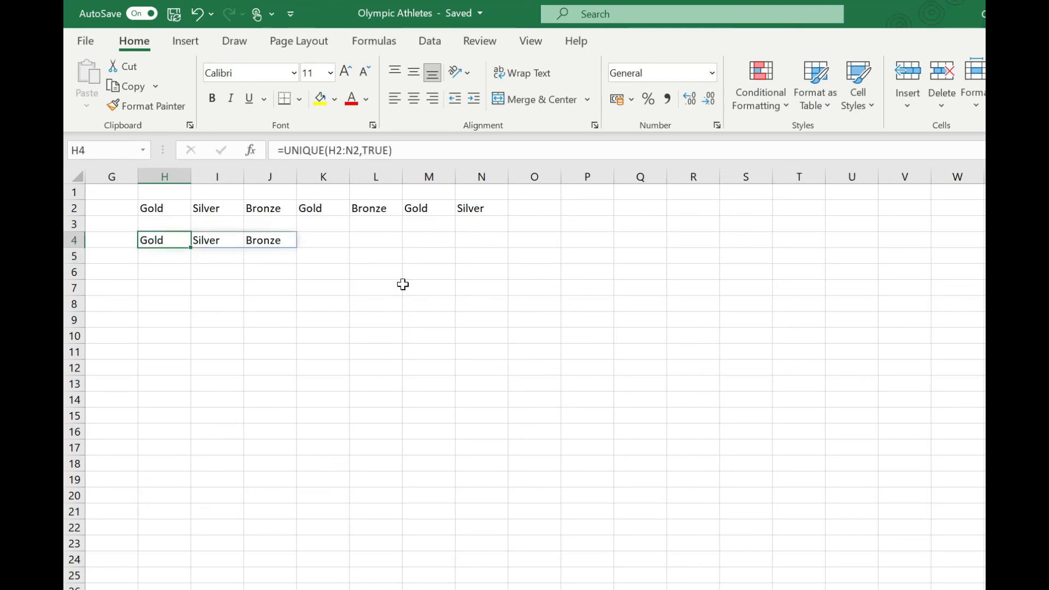
key(F2)
key(Delete)
key(BackSpace)
key(BackSpace)
key(BackSpace)
key(BackSpace)
key(Return)
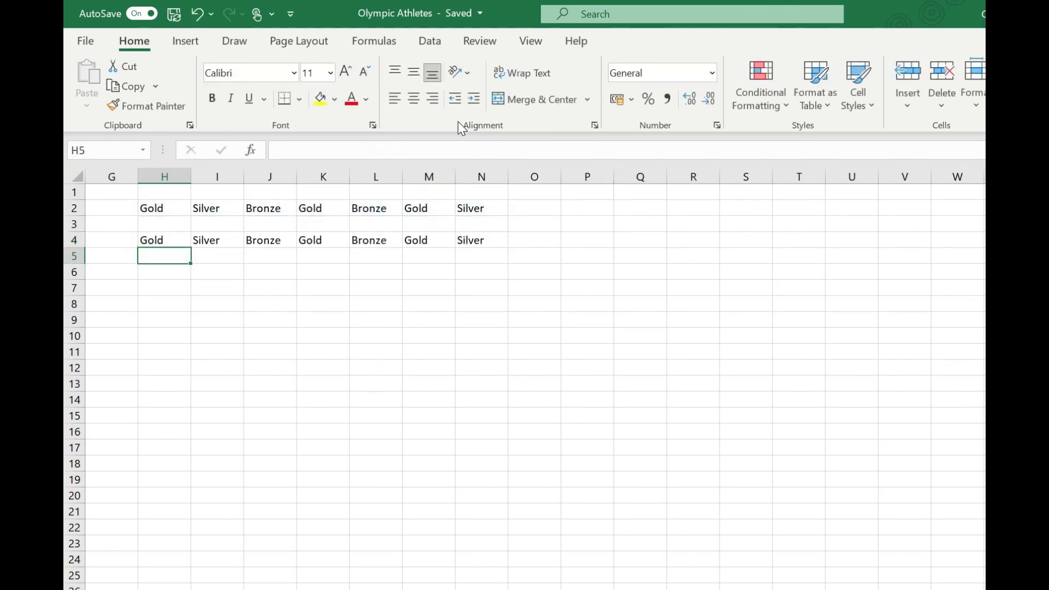